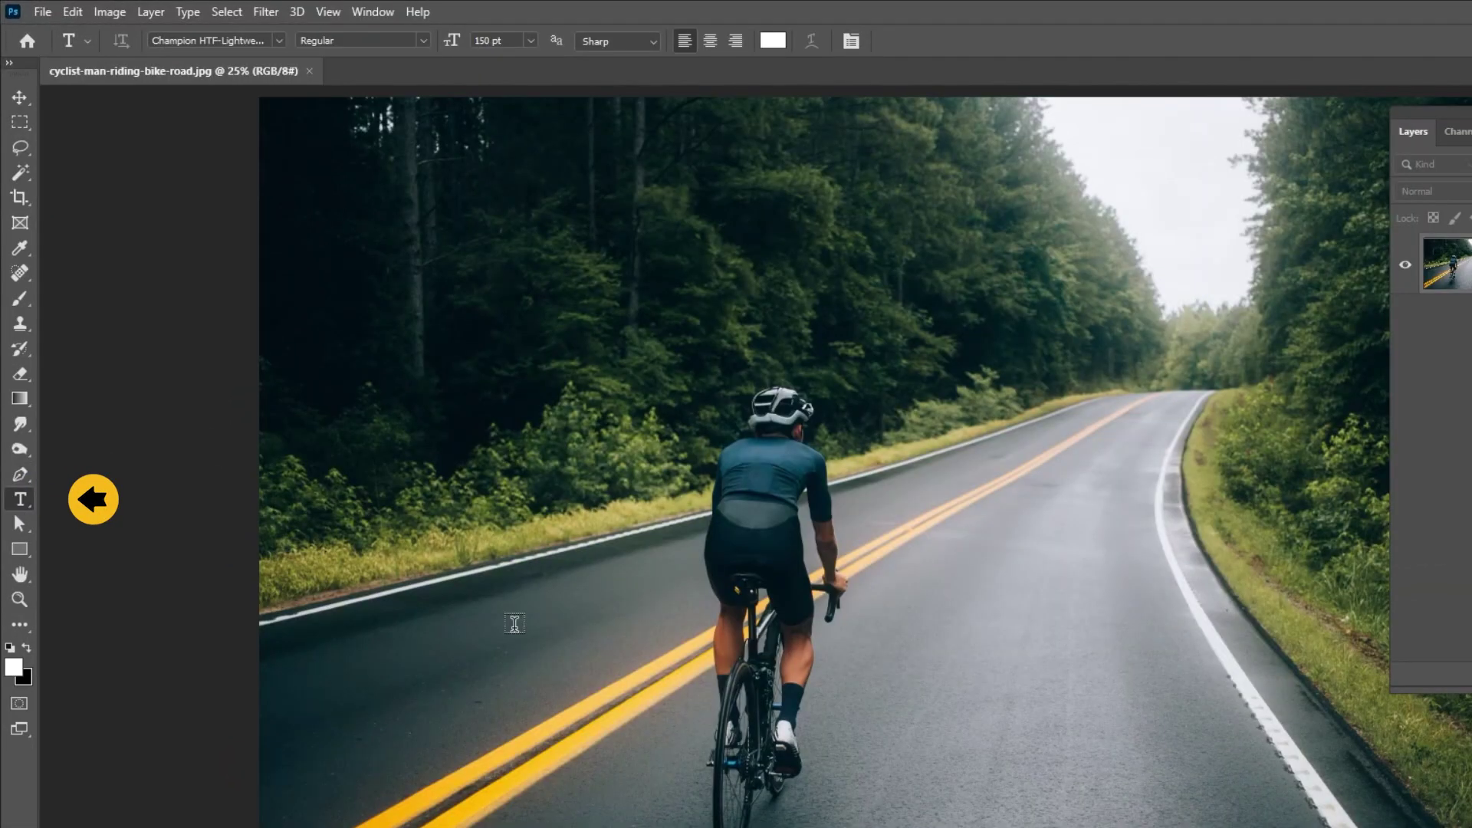
Type white START on the road, enlarge it to about 1181 pt and centre it.
{"action": "left_click", "coordinate": [613, 684]}
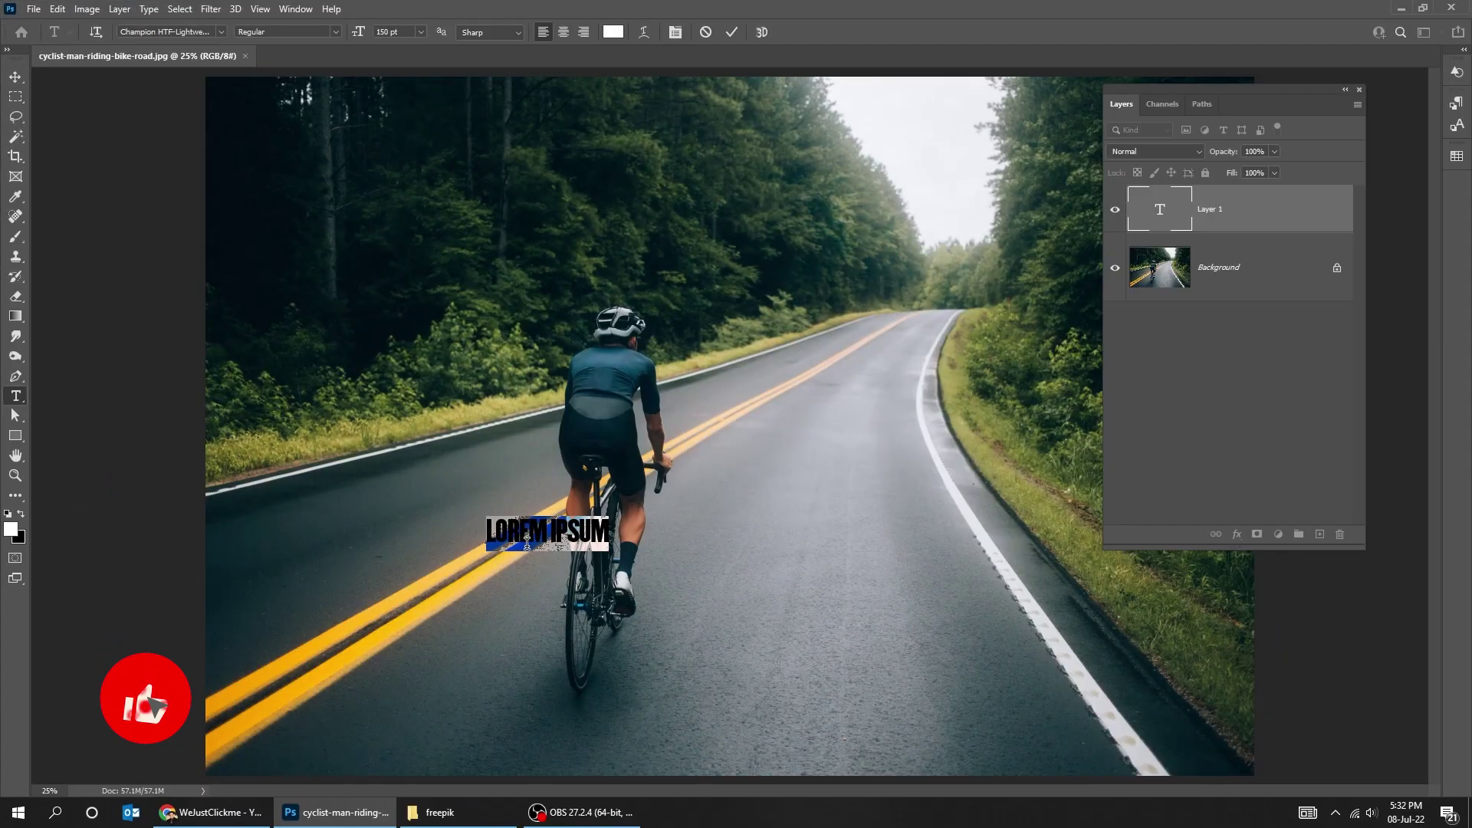
{"action": "type", "text": "START"}
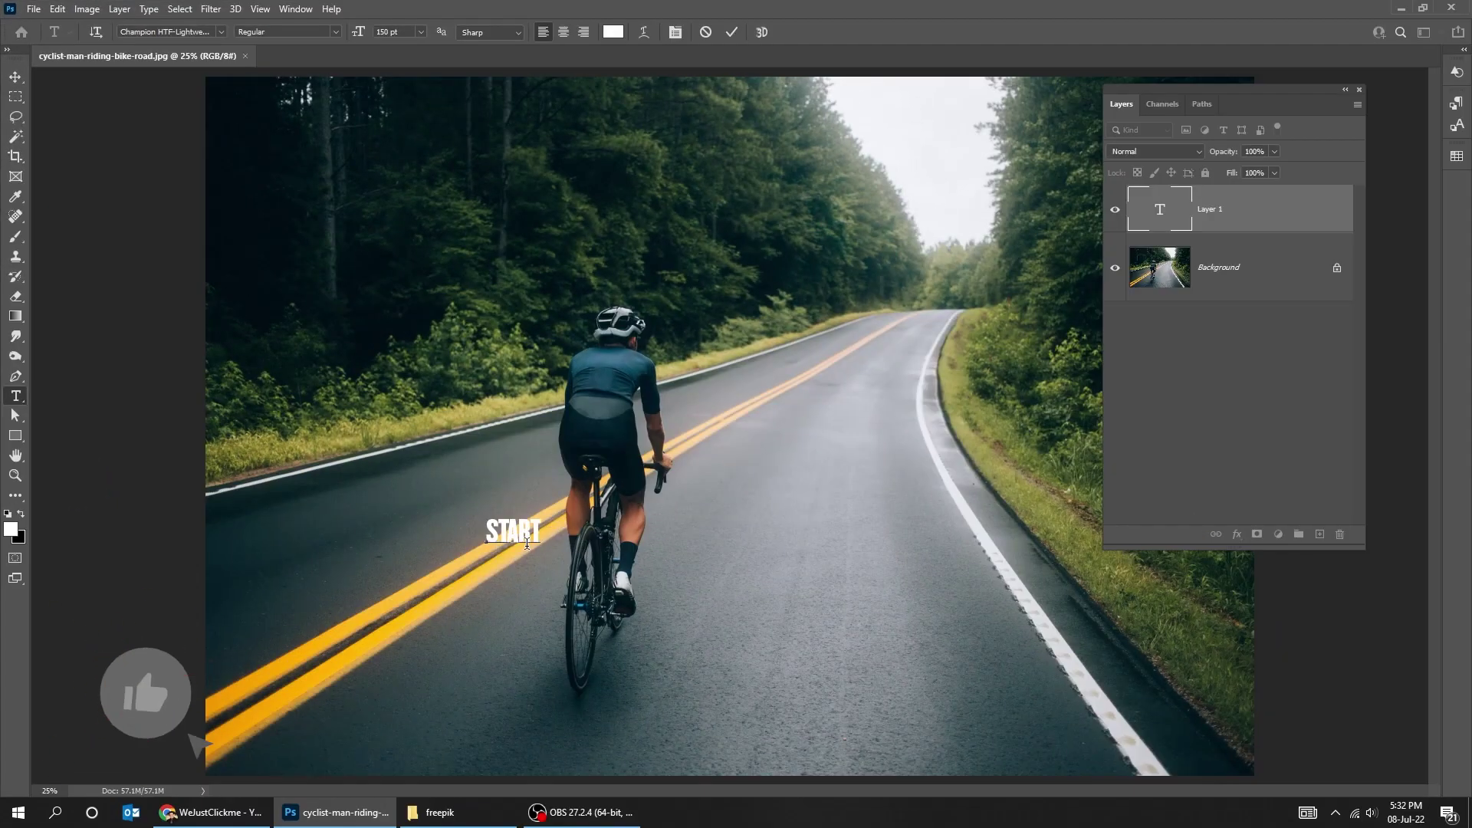
{"action": "key", "text": "ctrl+Return"}
{"action": "key", "text": "ctrl+t"}
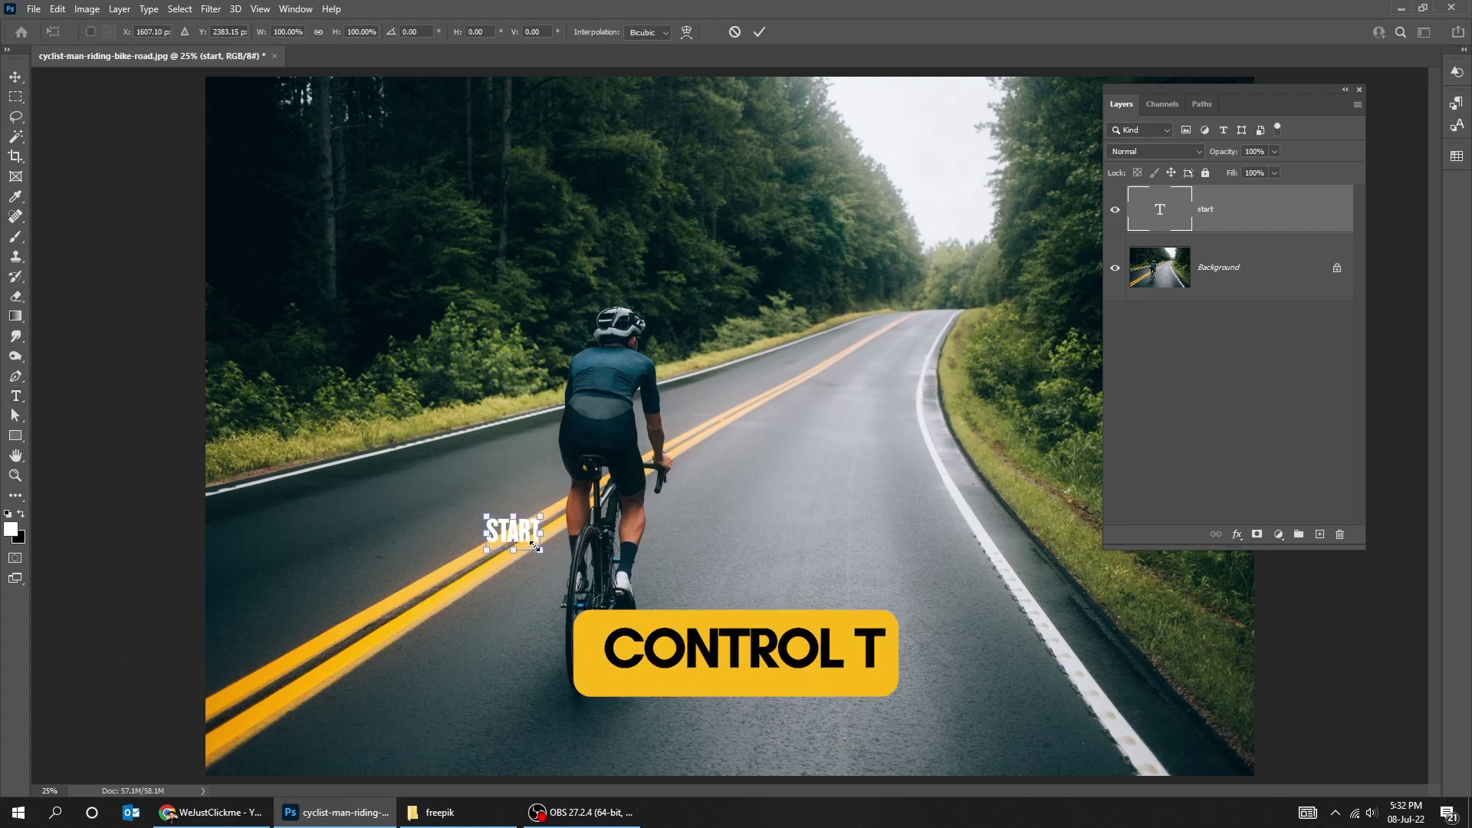
{"action": "left_click_drag", "start_coordinate": [541, 550], "coordinate": [728, 669]}
{"action": "left_click_drag", "start_coordinate": [625, 583], "coordinate": [762, 587]}
{"action": "key", "text": "Return"}
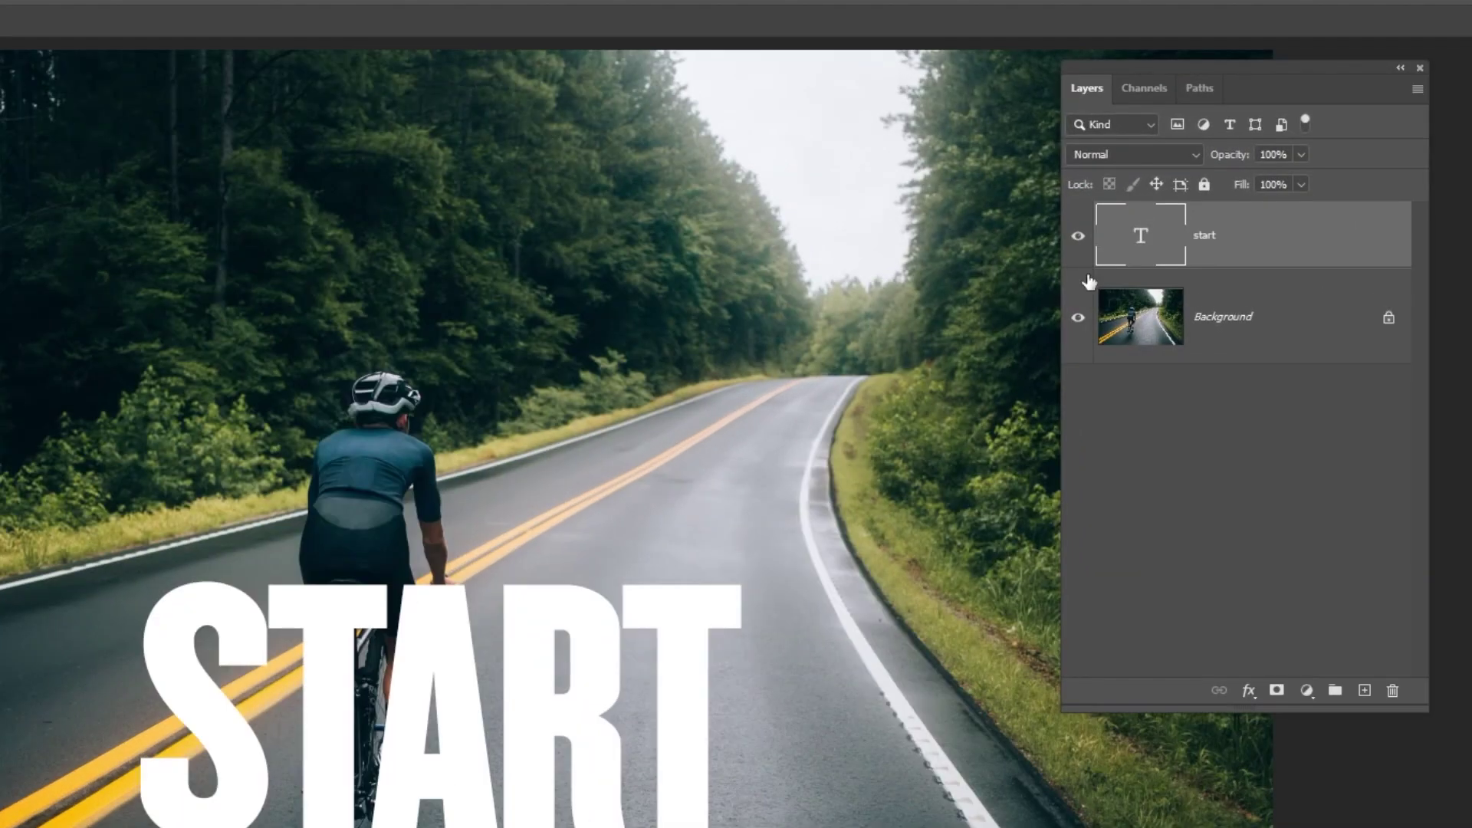
Copy the START lettering's pixels, hide the start text layer, and add empty Layer 1.
{"action": "right_click", "coordinate": [1146, 214]}
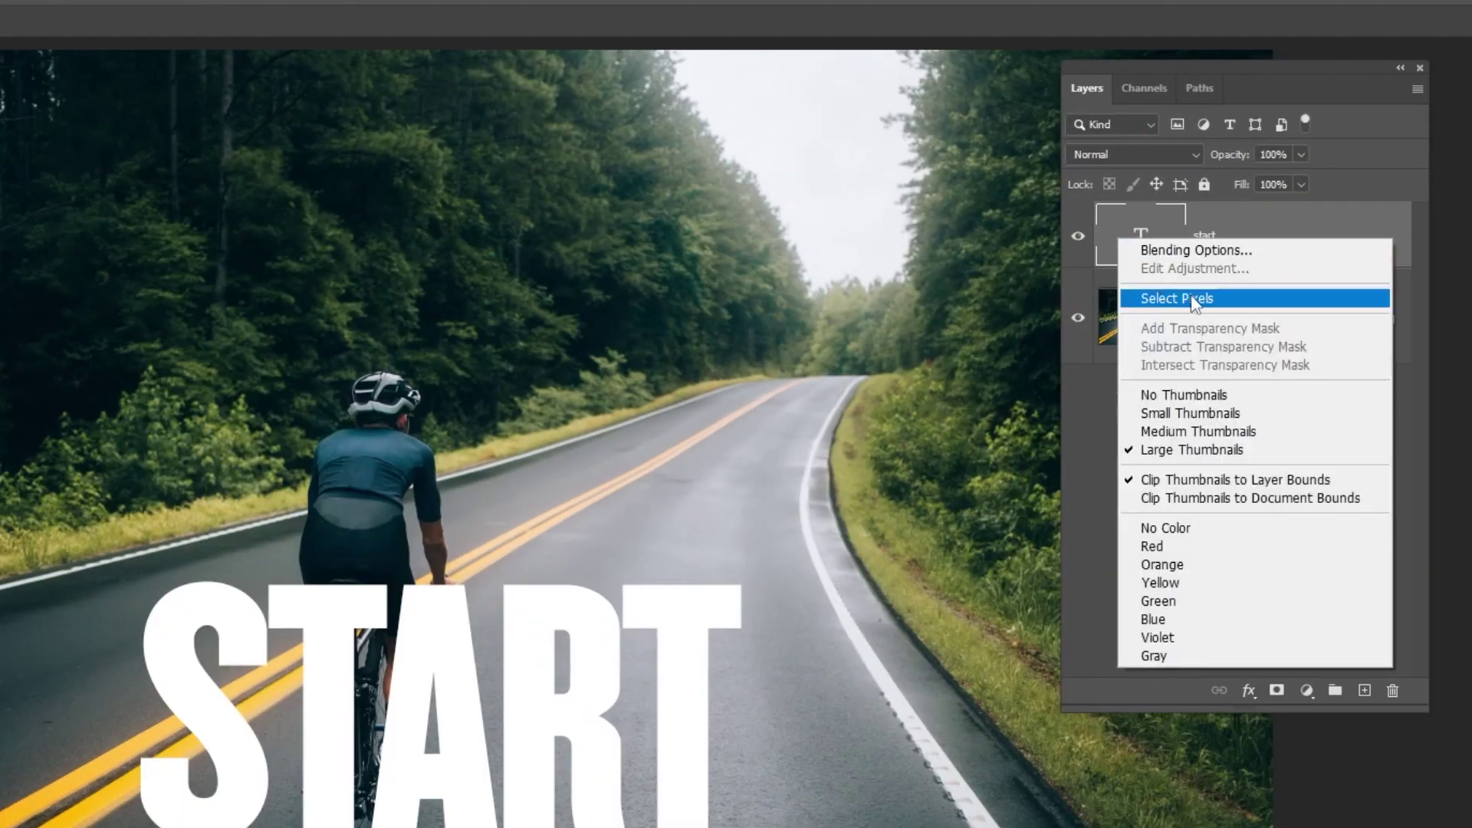
{"action": "left_click", "coordinate": [1165, 298]}
{"action": "key", "text": "ctrl+c"}
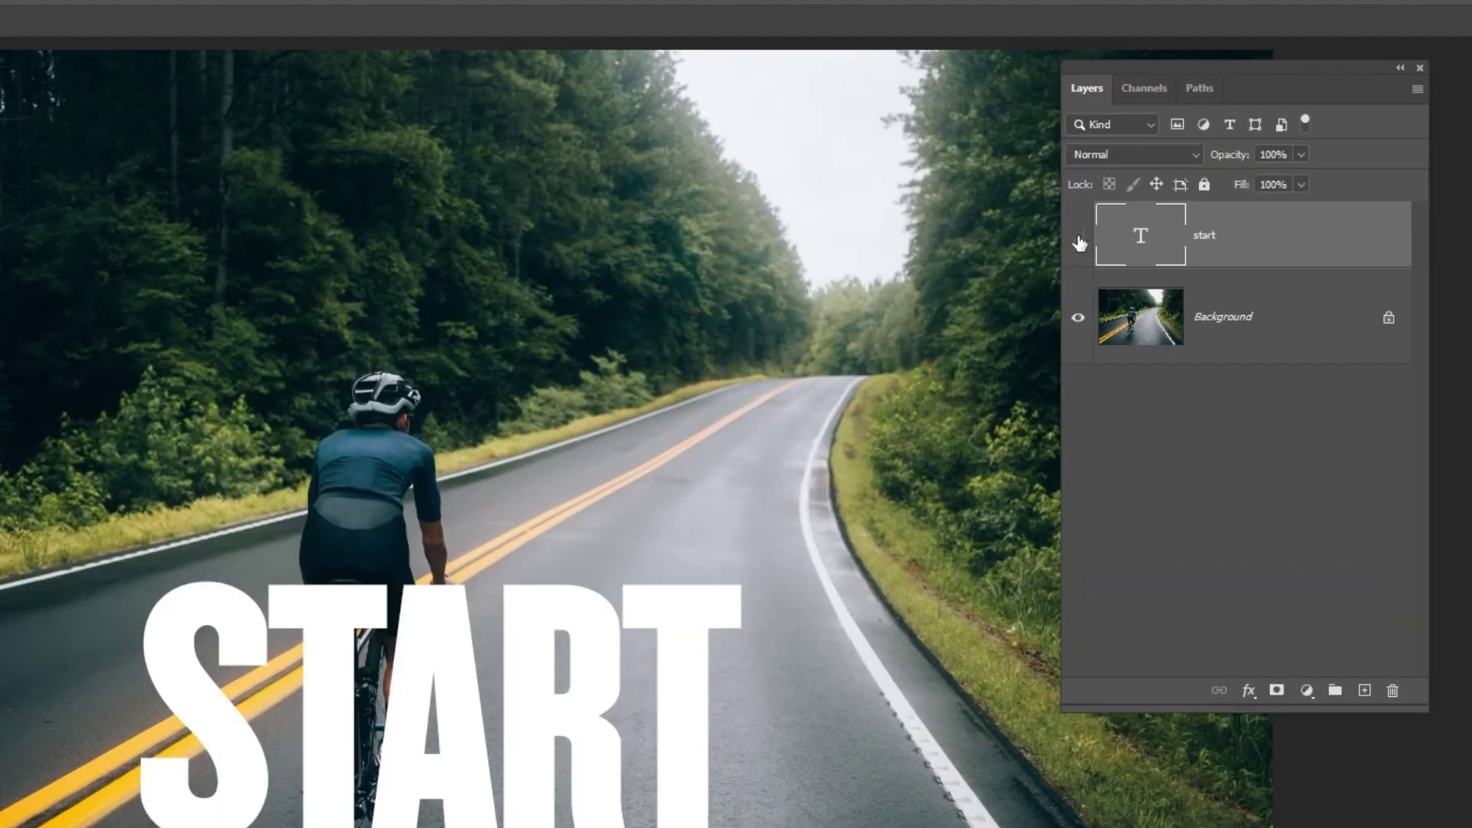
{"action": "left_click", "coordinate": [1078, 239]}
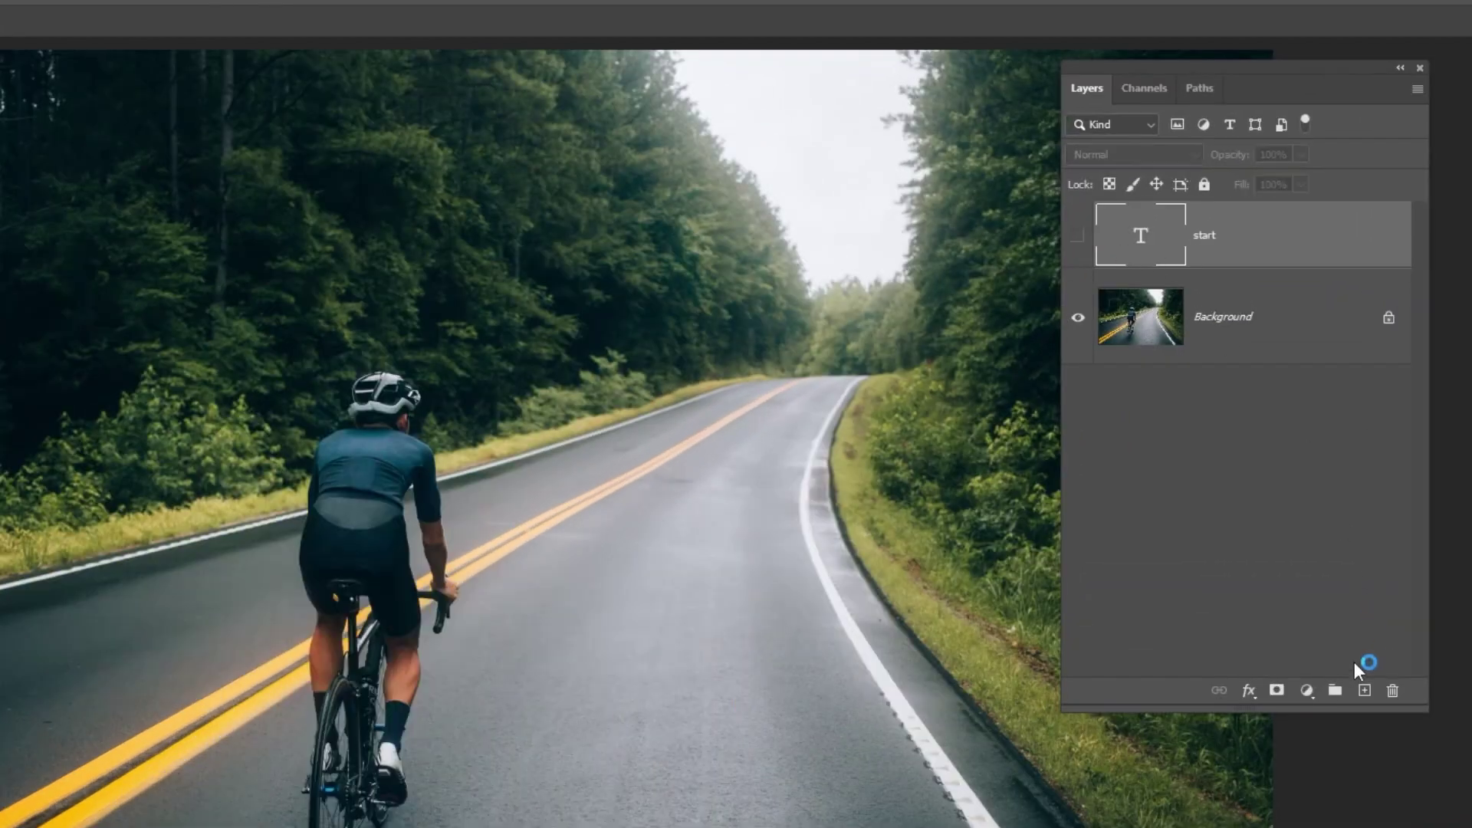
{"action": "left_click", "coordinate": [1363, 691]}
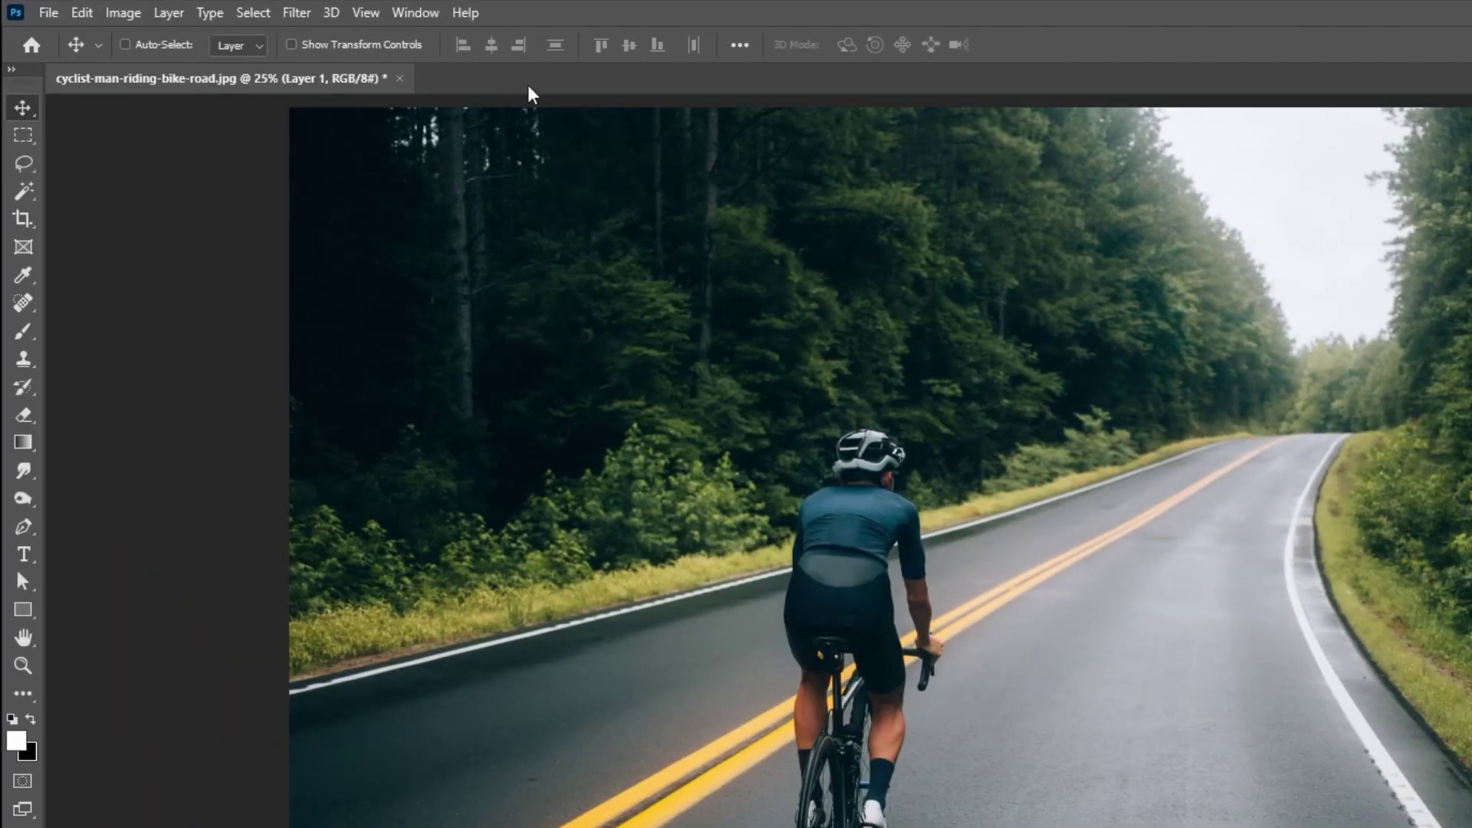
In Vanishing Point, draw a perspective plane from the road's bottom corners to the yellow centre line.
{"action": "key", "text": "Tab"}
{"action": "left_click", "coordinate": [296, 12]}
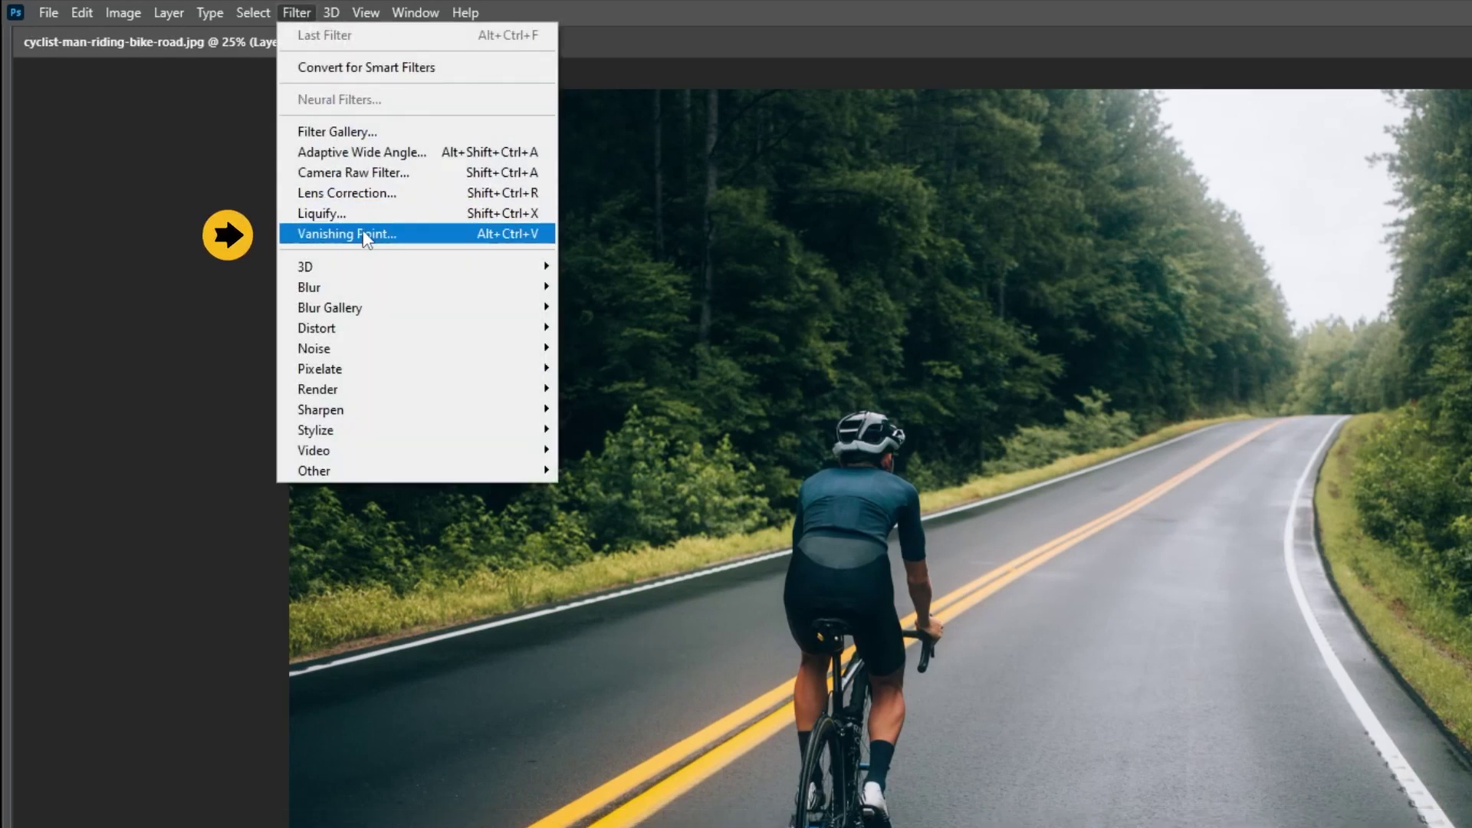
{"action": "left_click", "coordinate": [366, 233]}
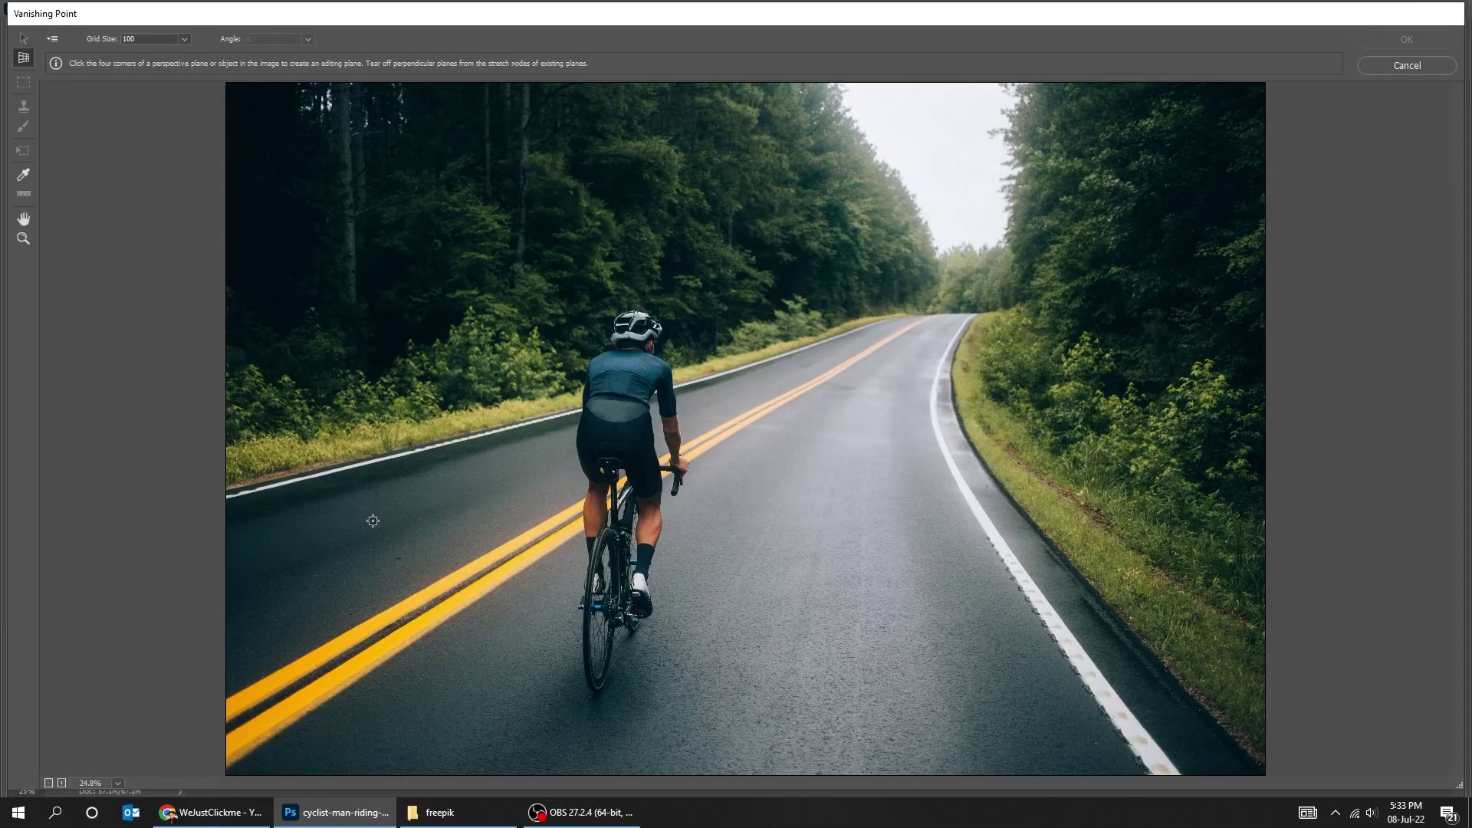
{"action": "left_click", "coordinate": [252, 760]}
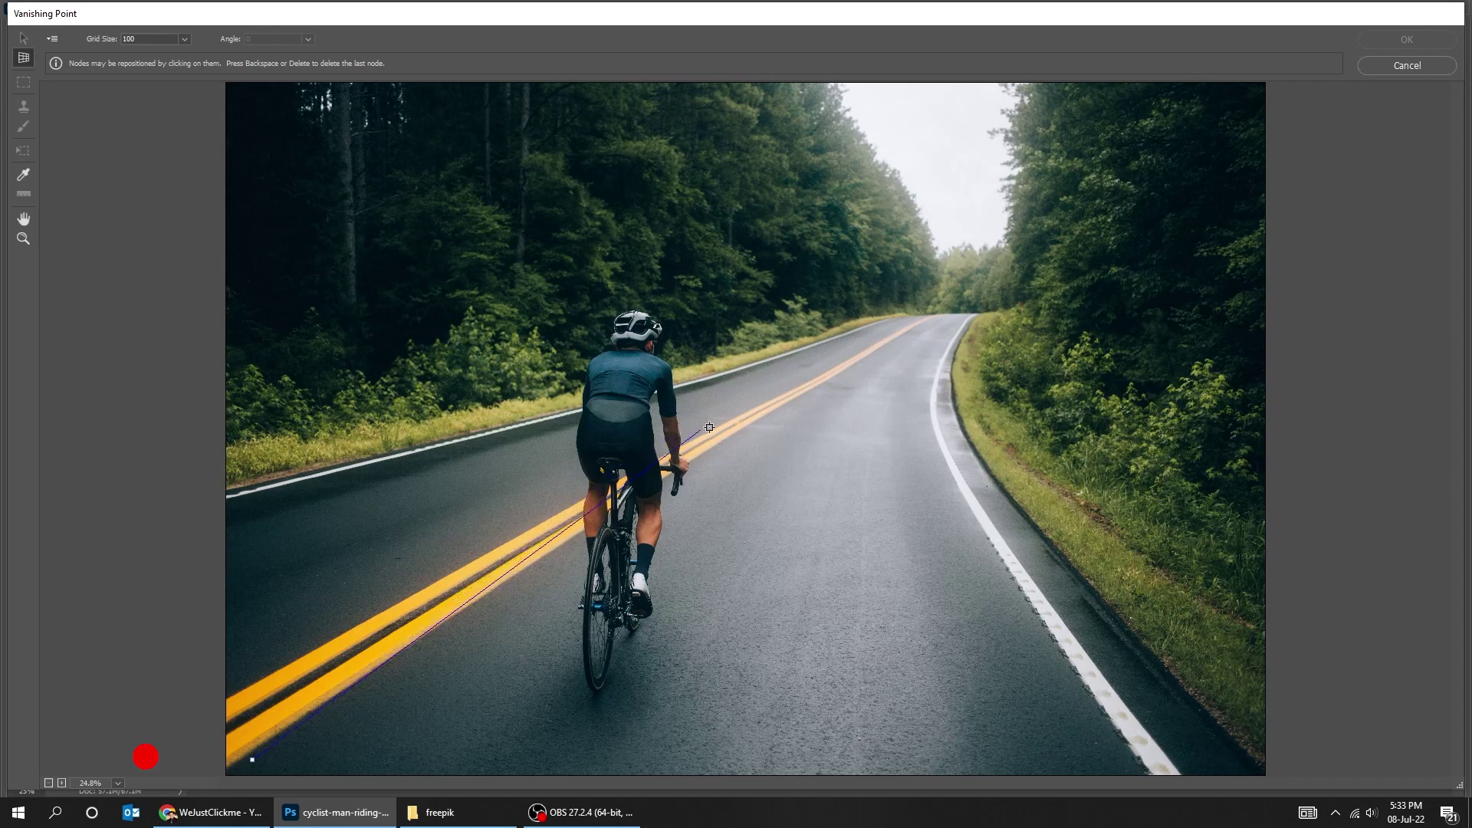
{"action": "left_click", "coordinate": [762, 418]}
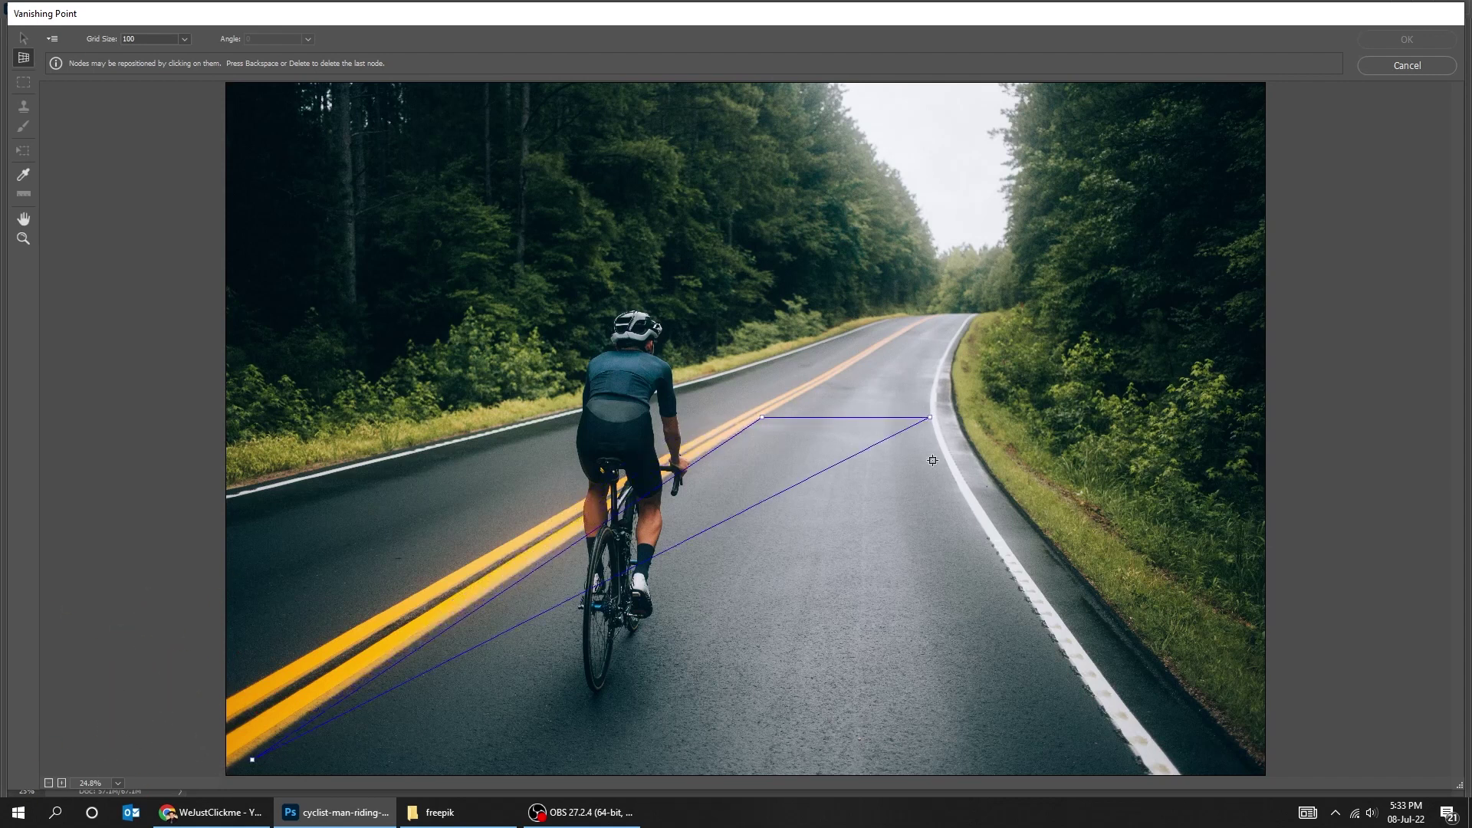
{"action": "left_click", "coordinate": [1158, 768]}
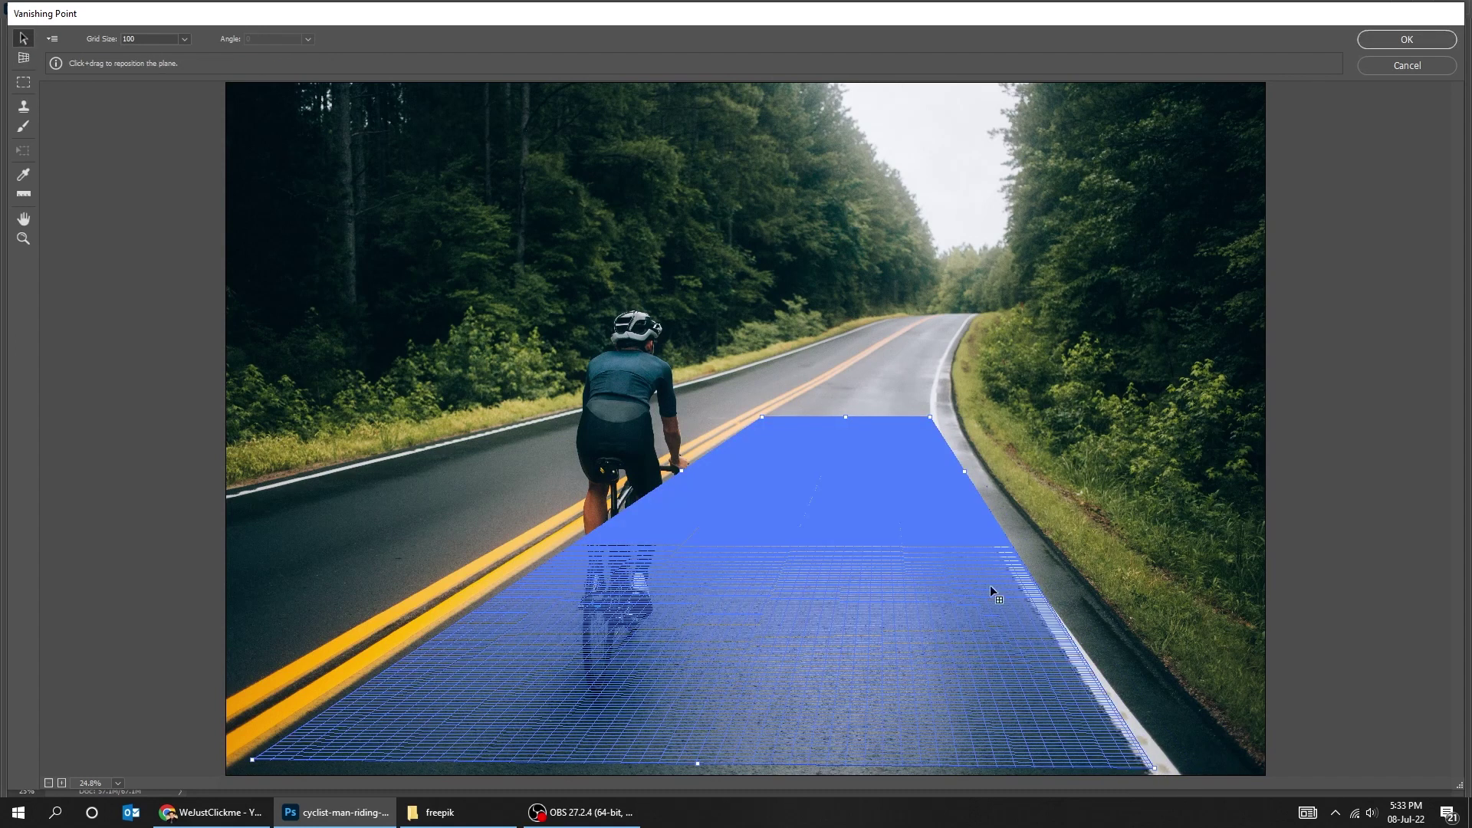
Paste the START lettering, shrink it and rotate it a quarter turn clockwise.
{"action": "key", "text": "ctrl+v"}
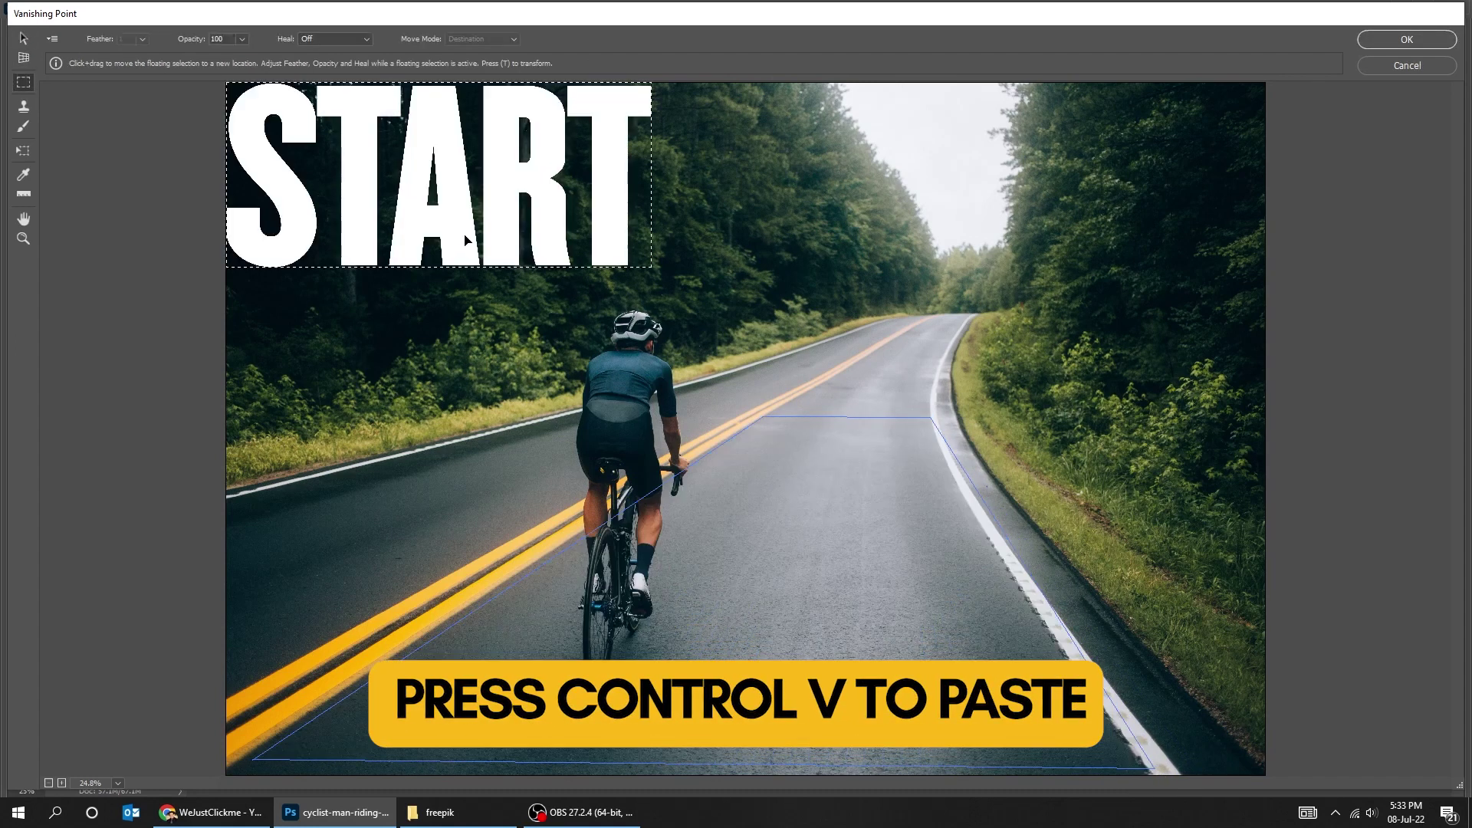
{"action": "key", "text": "t"}
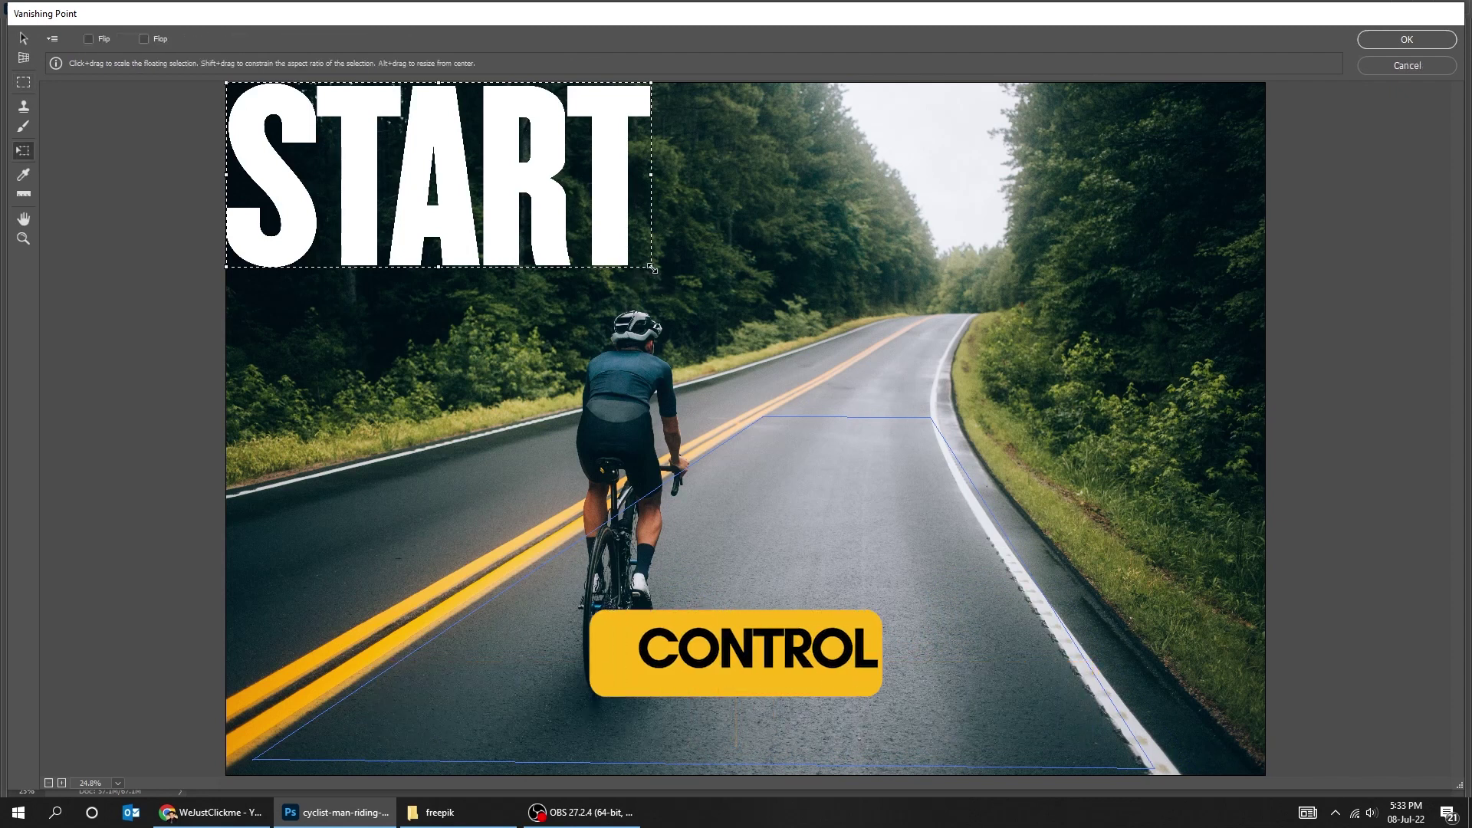
{"action": "left_click_drag", "start_coordinate": [653, 269], "coordinate": [414, 191]}
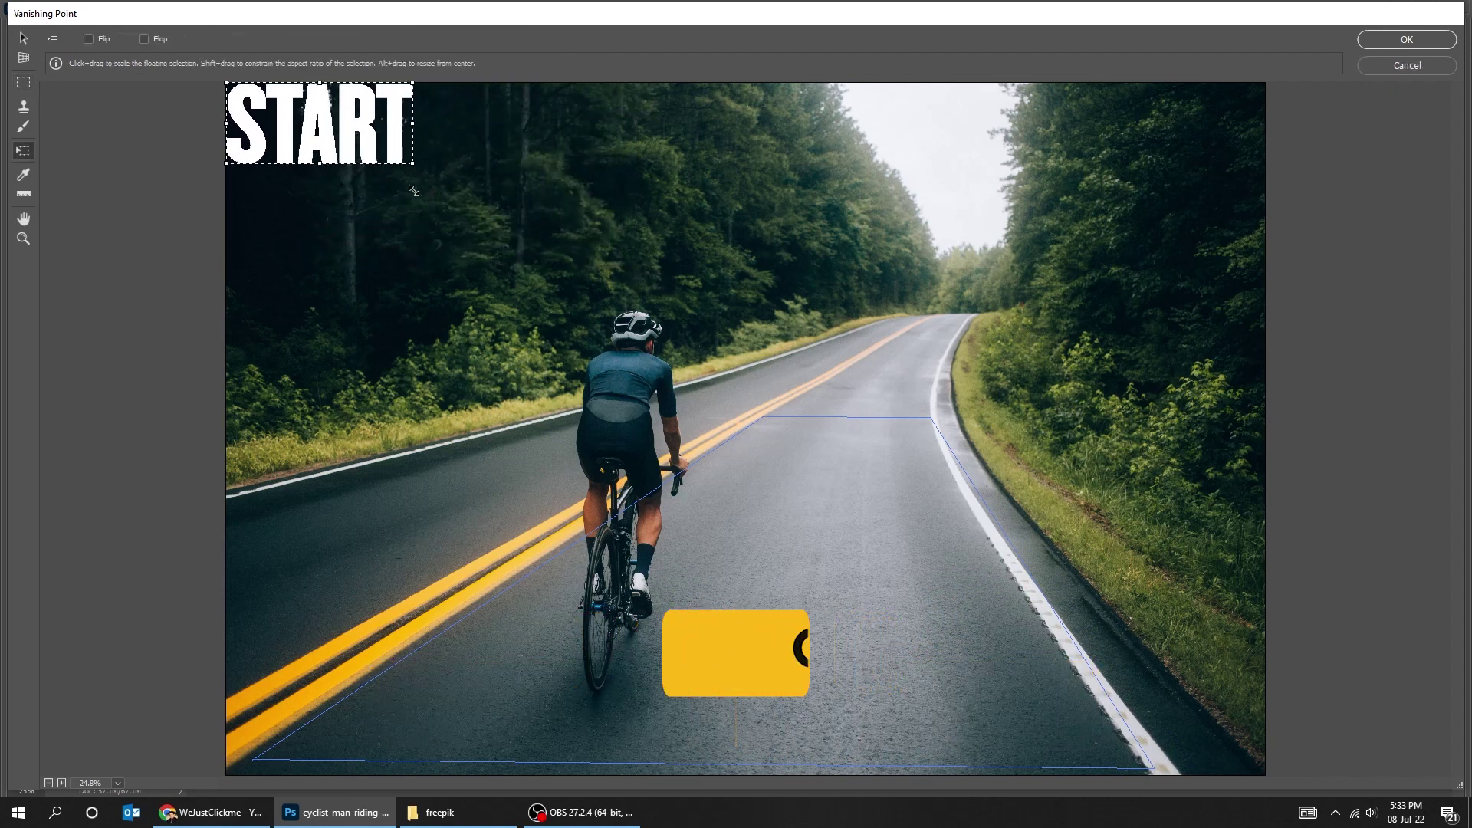
{"action": "left_click_drag", "start_coordinate": [355, 138], "coordinate": [392, 216]}
{"action": "left_click_drag", "start_coordinate": [458, 257], "coordinate": [283, 347]}
Drop START into the road plane, fit it up the road, and apply it.
{"action": "left_click_drag", "start_coordinate": [351, 285], "coordinate": [736, 610]}
{"action": "left_click_drag", "start_coordinate": [1015, 716], "coordinate": [946, 577]}
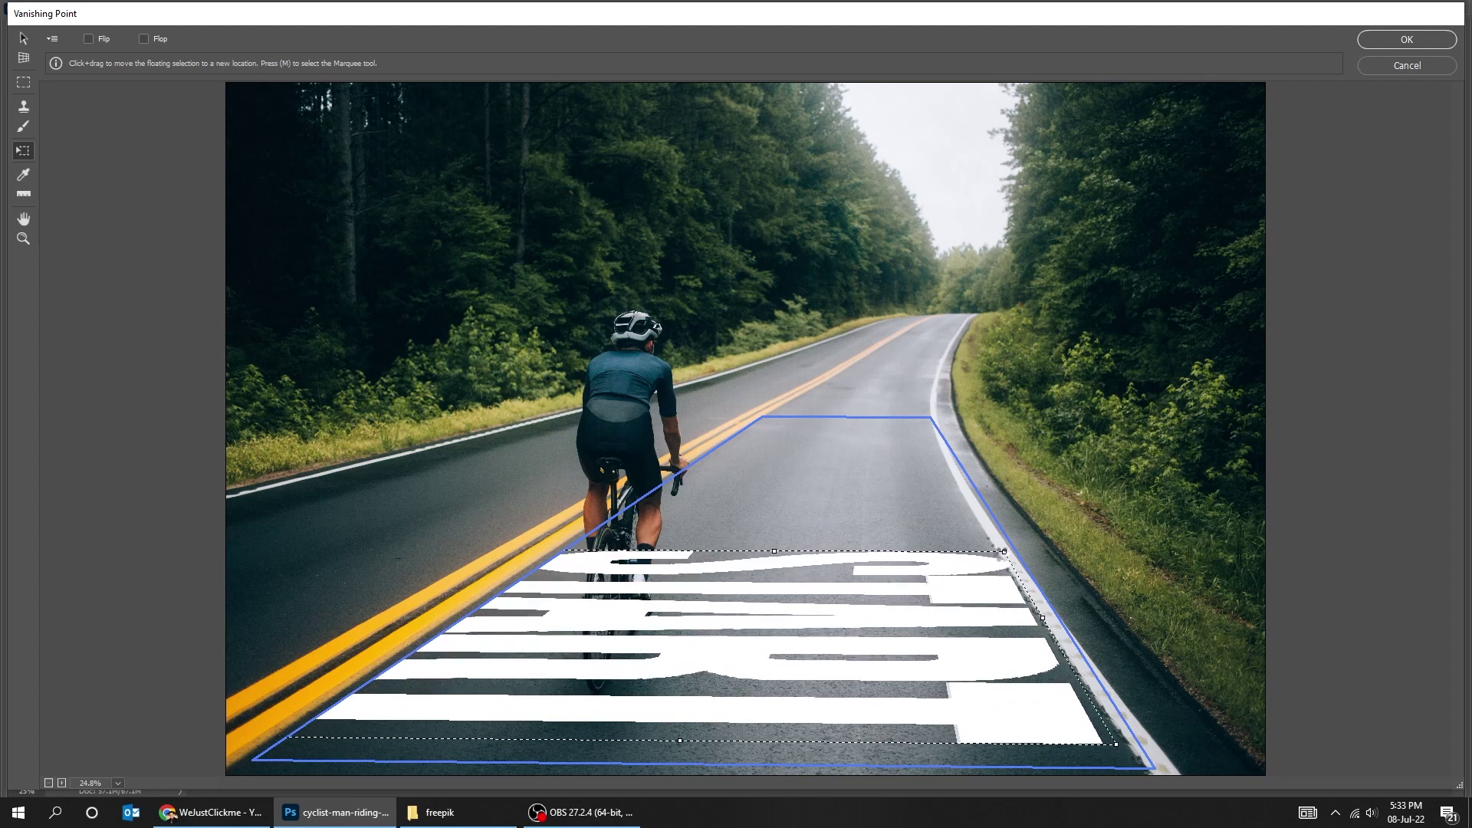
{"action": "left_click_drag", "start_coordinate": [773, 550], "coordinate": [827, 458]}
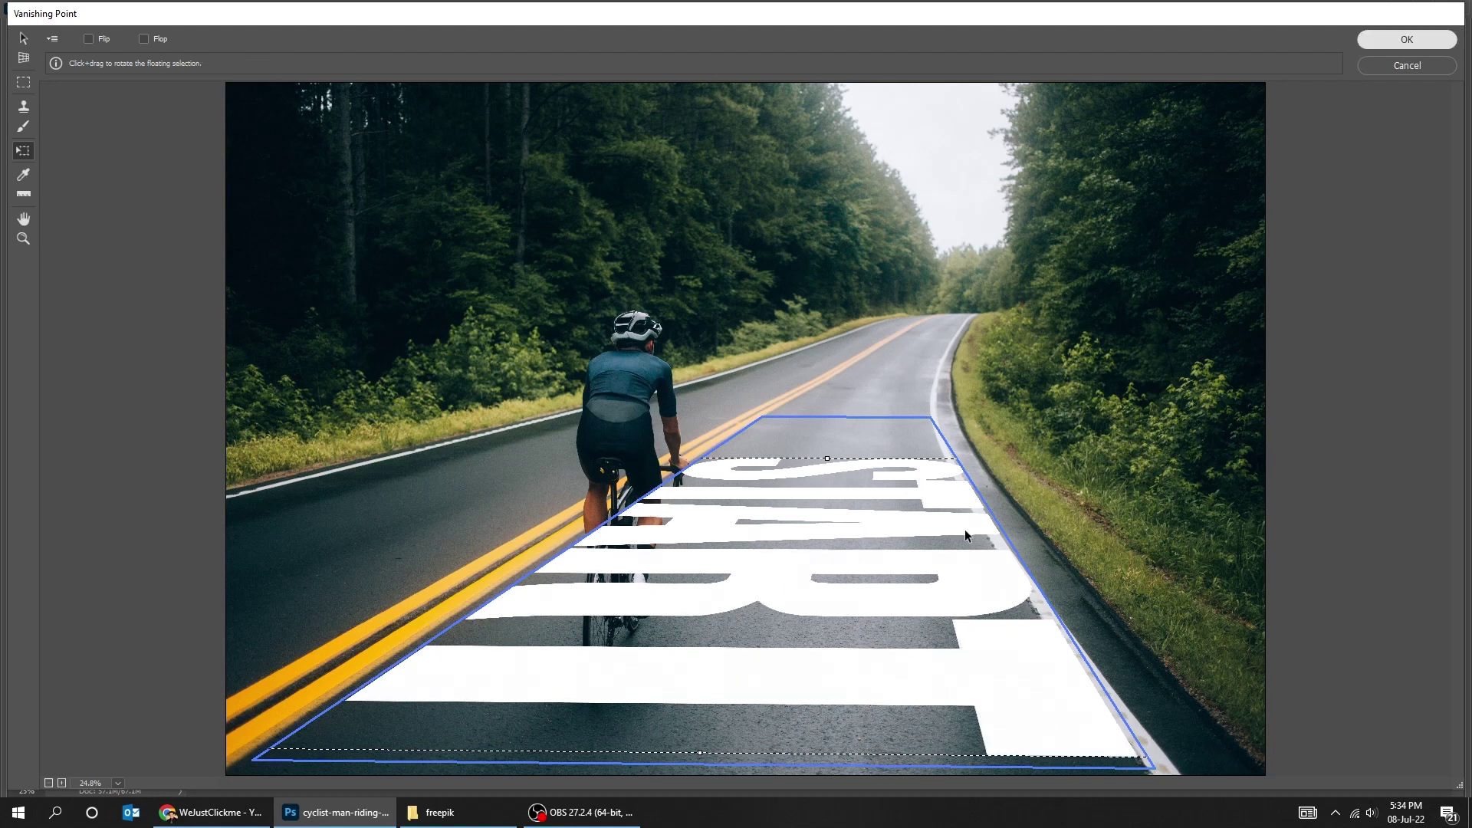
{"action": "key", "text": "Return"}
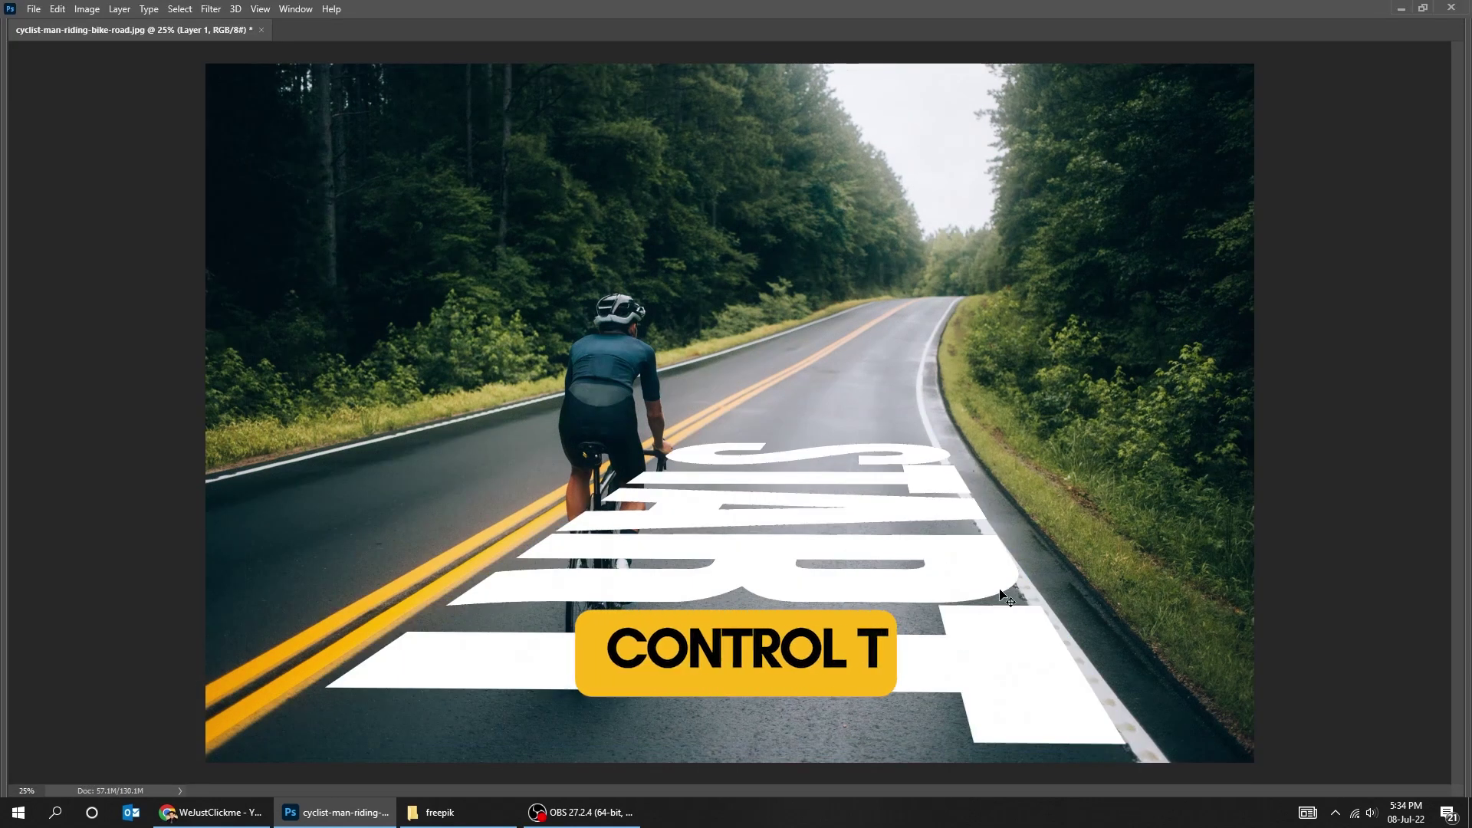
Scale the perspective START down slightly and nudge it to sit within the lane.
{"action": "key", "text": "ctrl+t"}
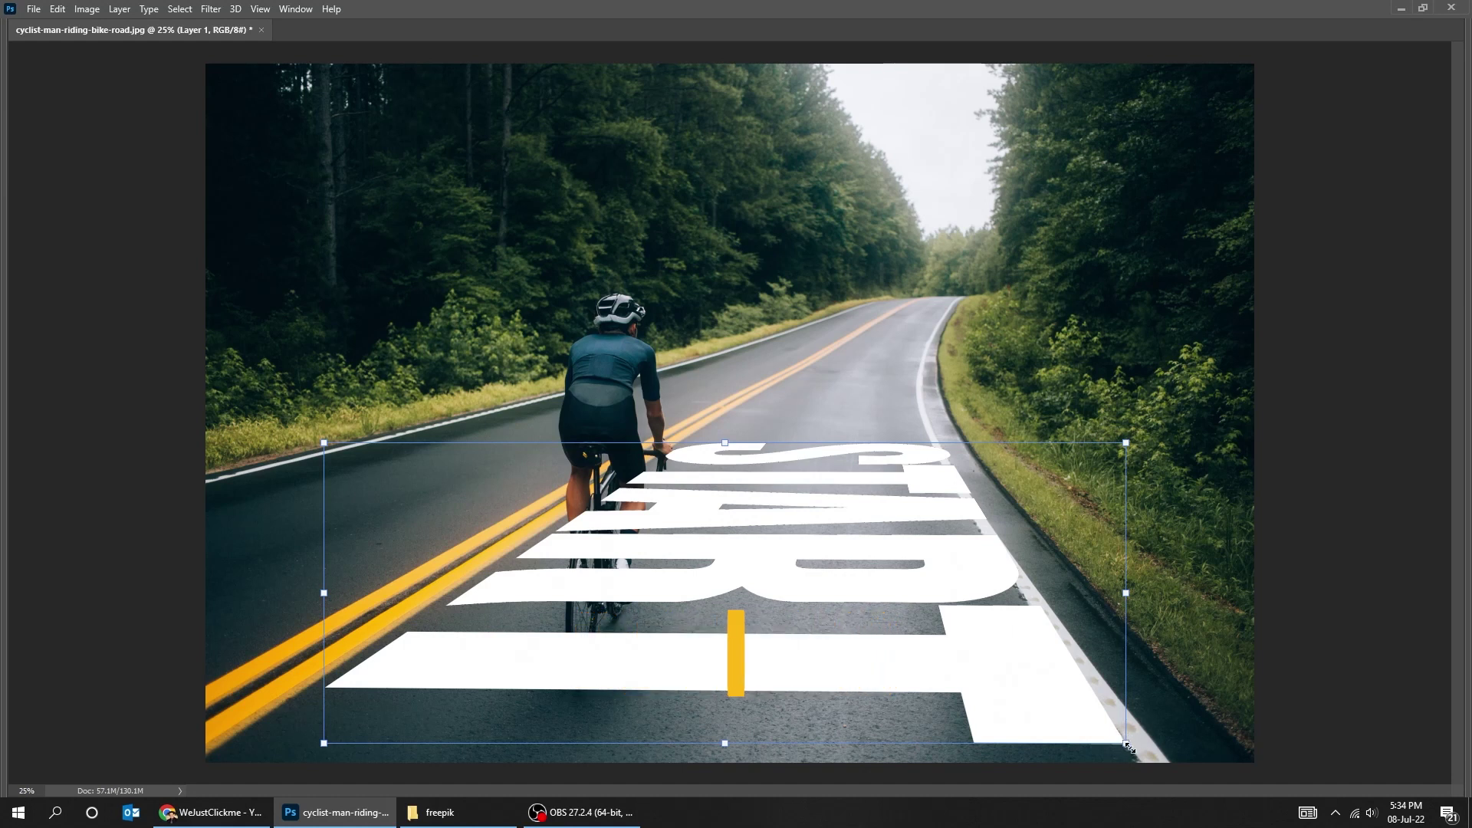
{"action": "left_click_drag", "start_coordinate": [1126, 743], "coordinate": [1072, 726]}
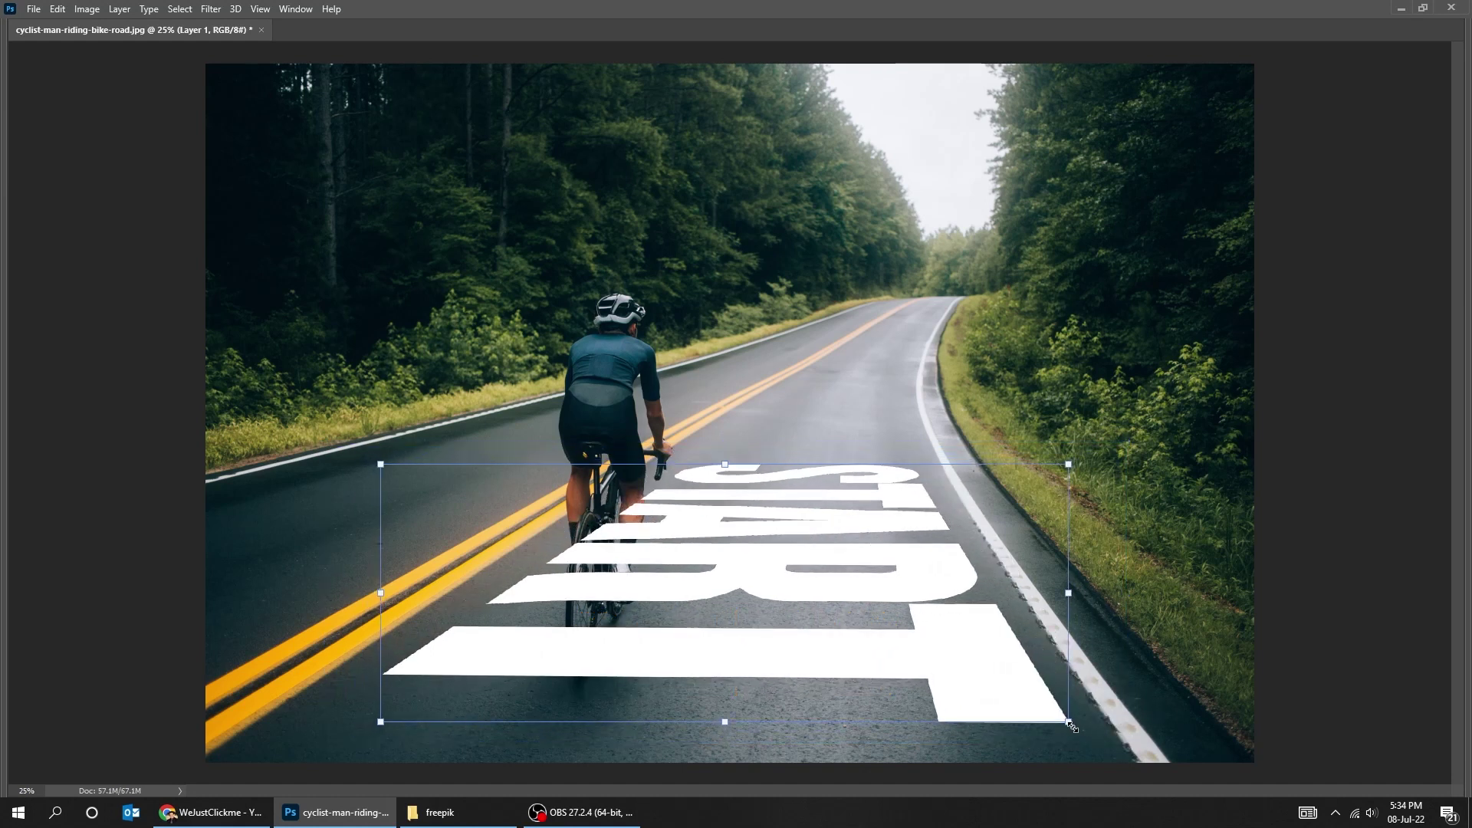
{"action": "key", "text": "Return"}
{"action": "left_click_drag", "start_coordinate": [867, 636], "coordinate": [848, 667]}
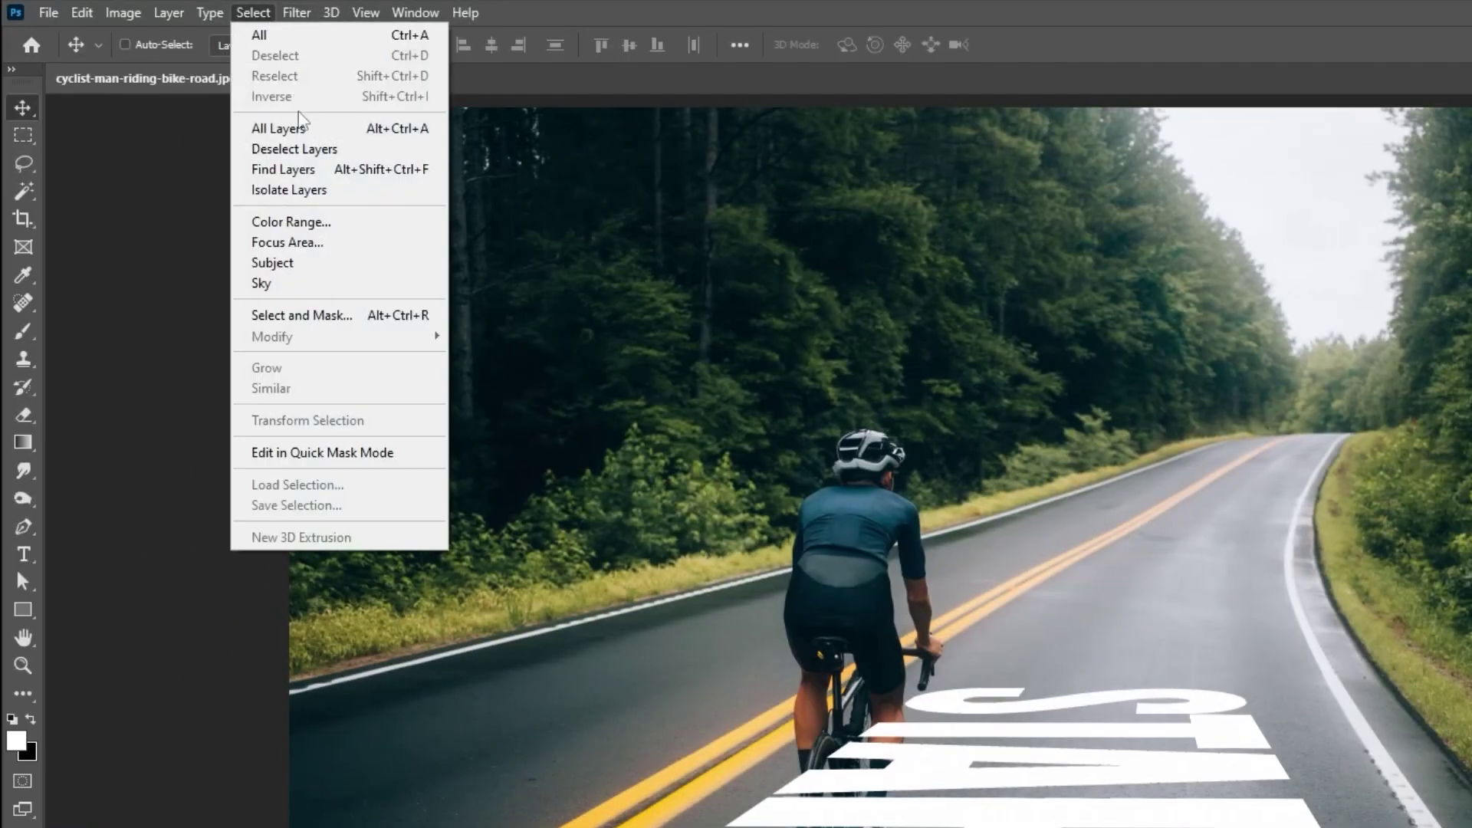
Copy the cyclist with Select Subject onto Layer 2 and move it above Layer 1.
{"action": "left_click", "coordinate": [329, 263]}
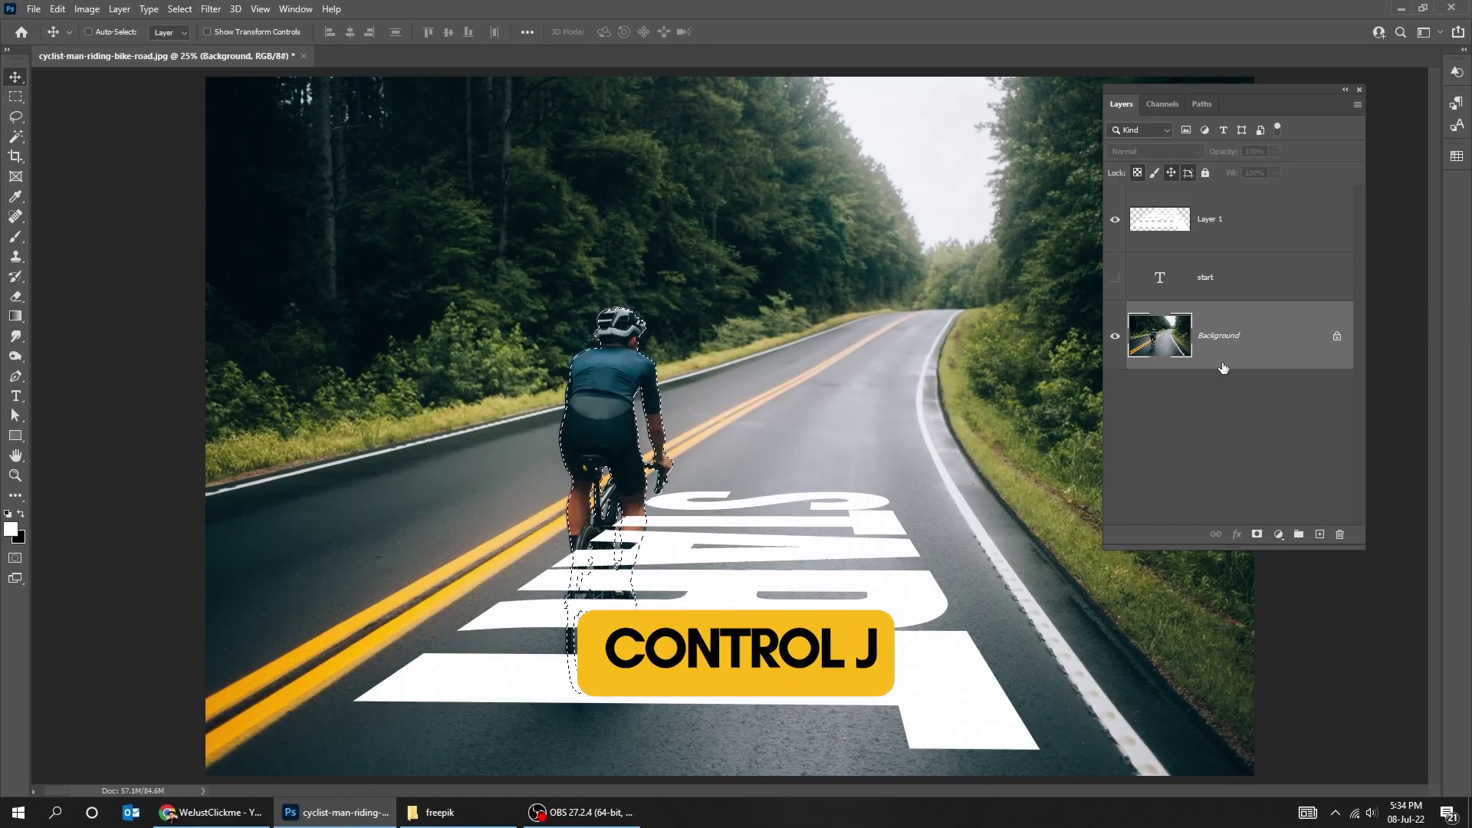
{"action": "key", "text": "ctrl+j"}
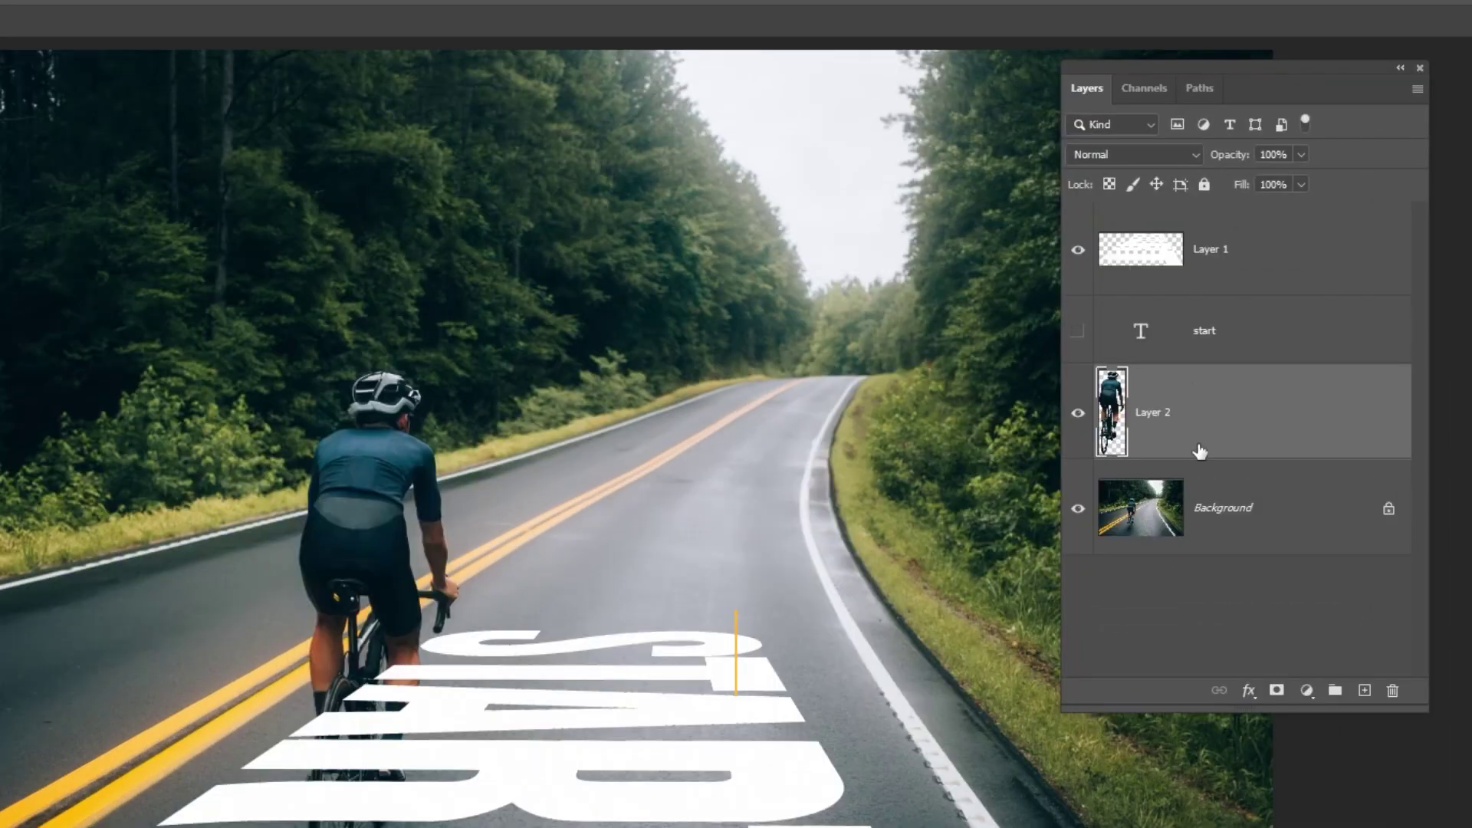
{"action": "left_click_drag", "start_coordinate": [1228, 430], "coordinate": [1249, 257]}
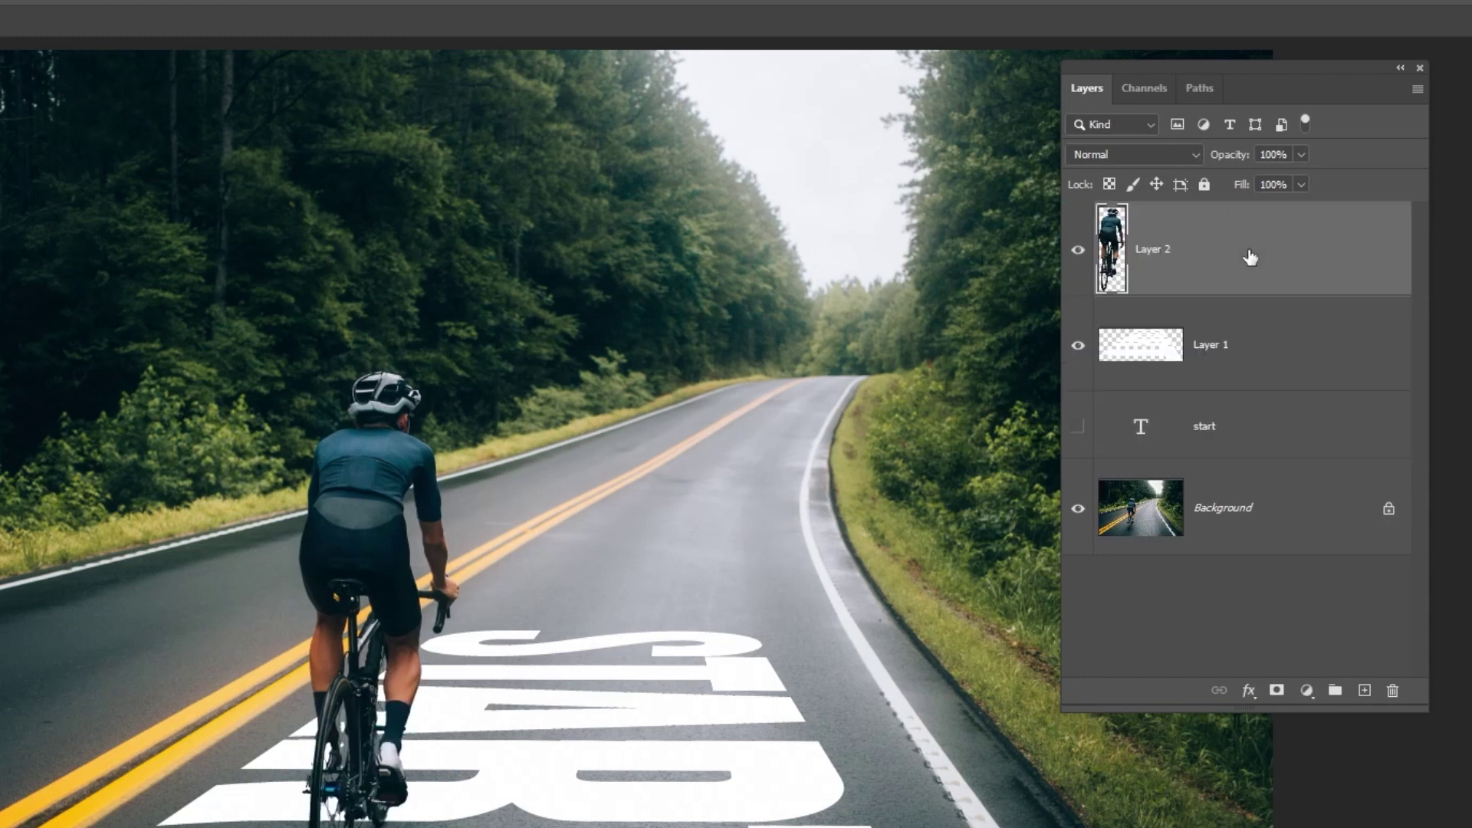
{"action": "left_click", "coordinate": [1257, 364]}
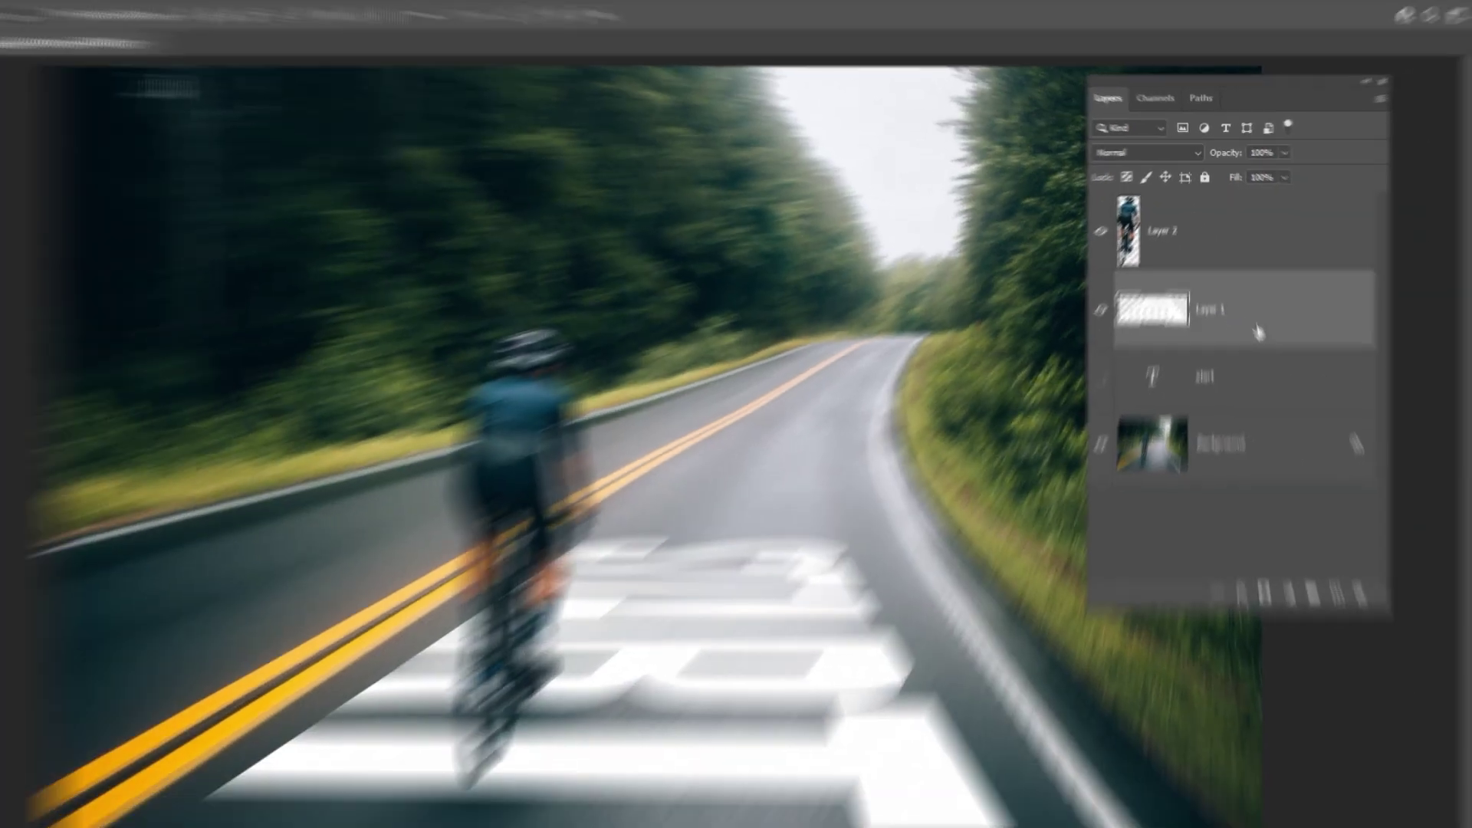
Set Layer 1's Underlying Layer Blend If to 40/112 and 159/201 so asphalt shows through START.
{"action": "double_click", "coordinate": [1258, 331]}
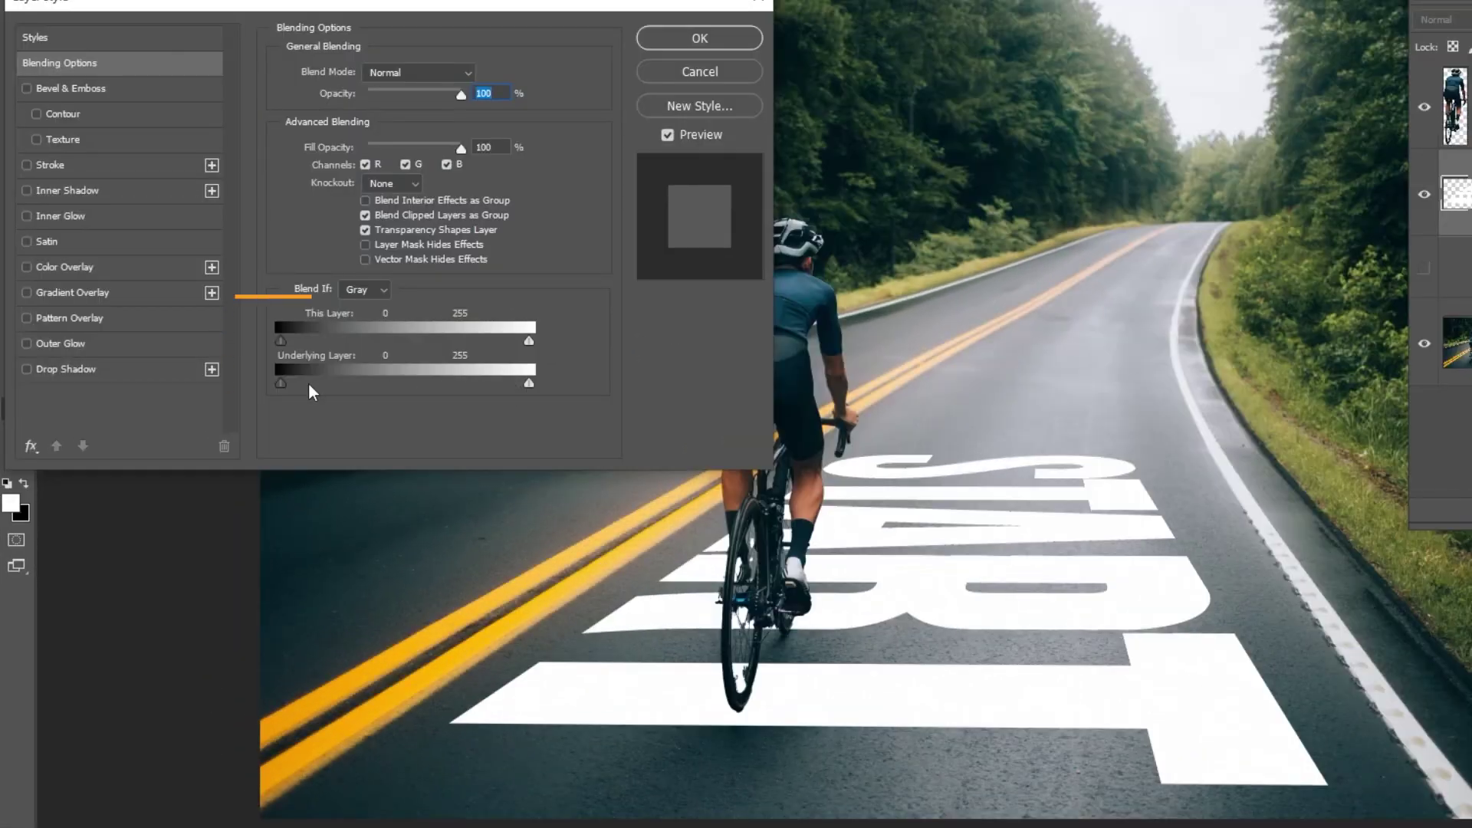
{"action": "left_click_drag", "start_coordinate": [282, 383], "coordinate": [391, 389]}
{"action": "key", "text": "alt"}
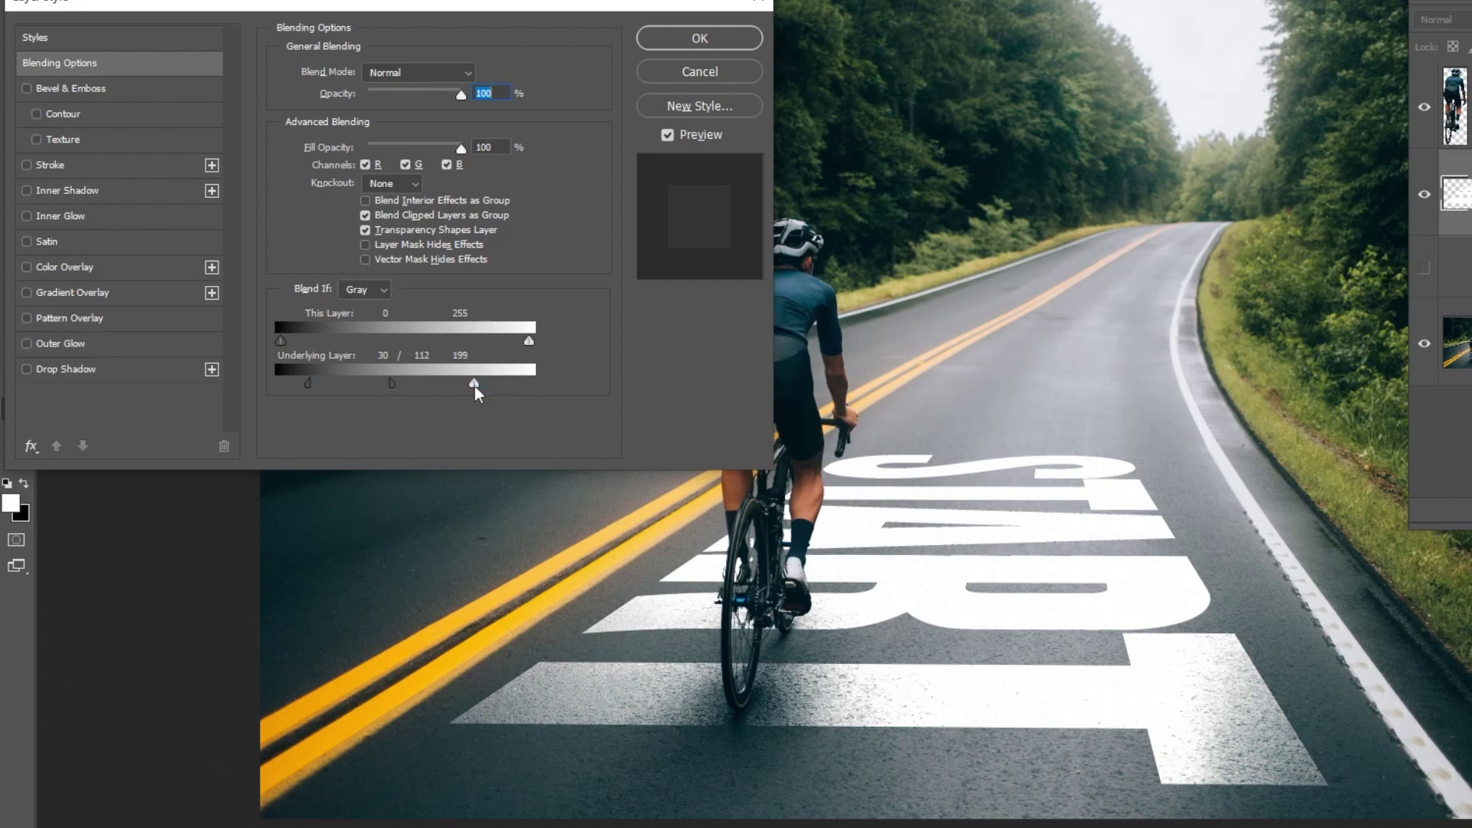
{"action": "left_click_drag", "start_coordinate": [474, 383], "coordinate": [435, 383]}
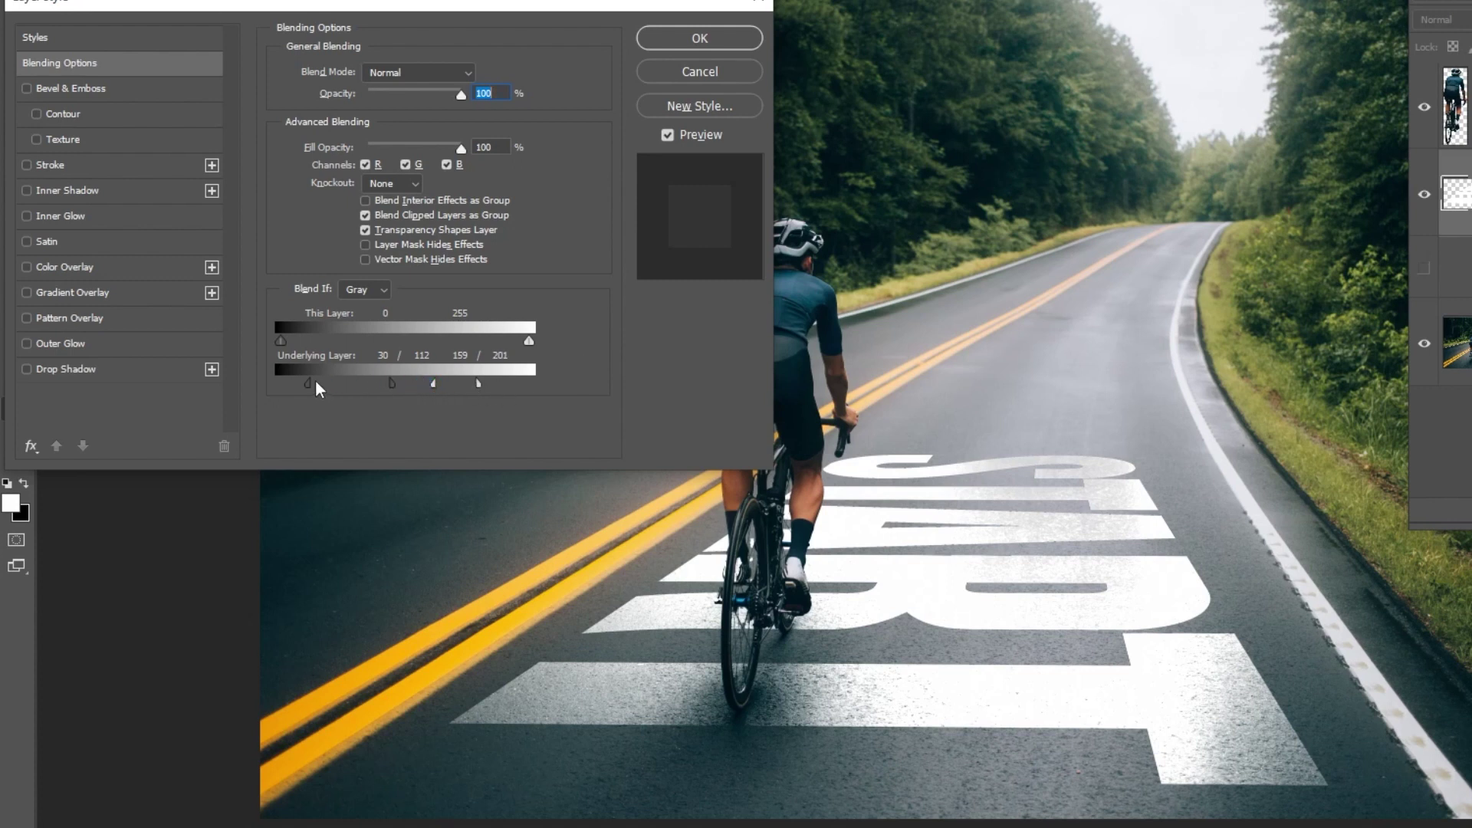
{"action": "left_click_drag", "start_coordinate": [311, 383], "coordinate": [319, 384]}
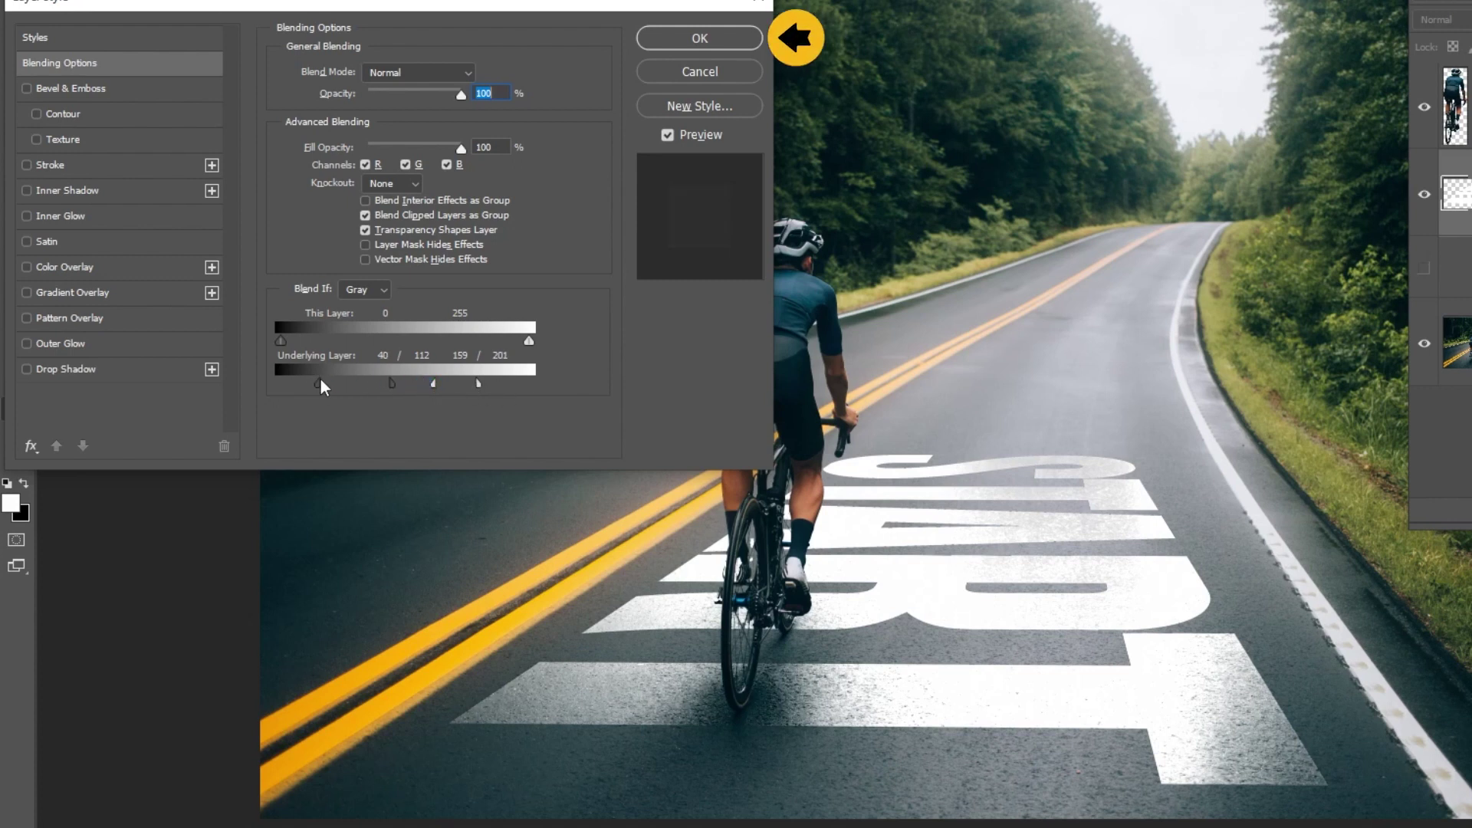
{"action": "left_click", "coordinate": [696, 40]}
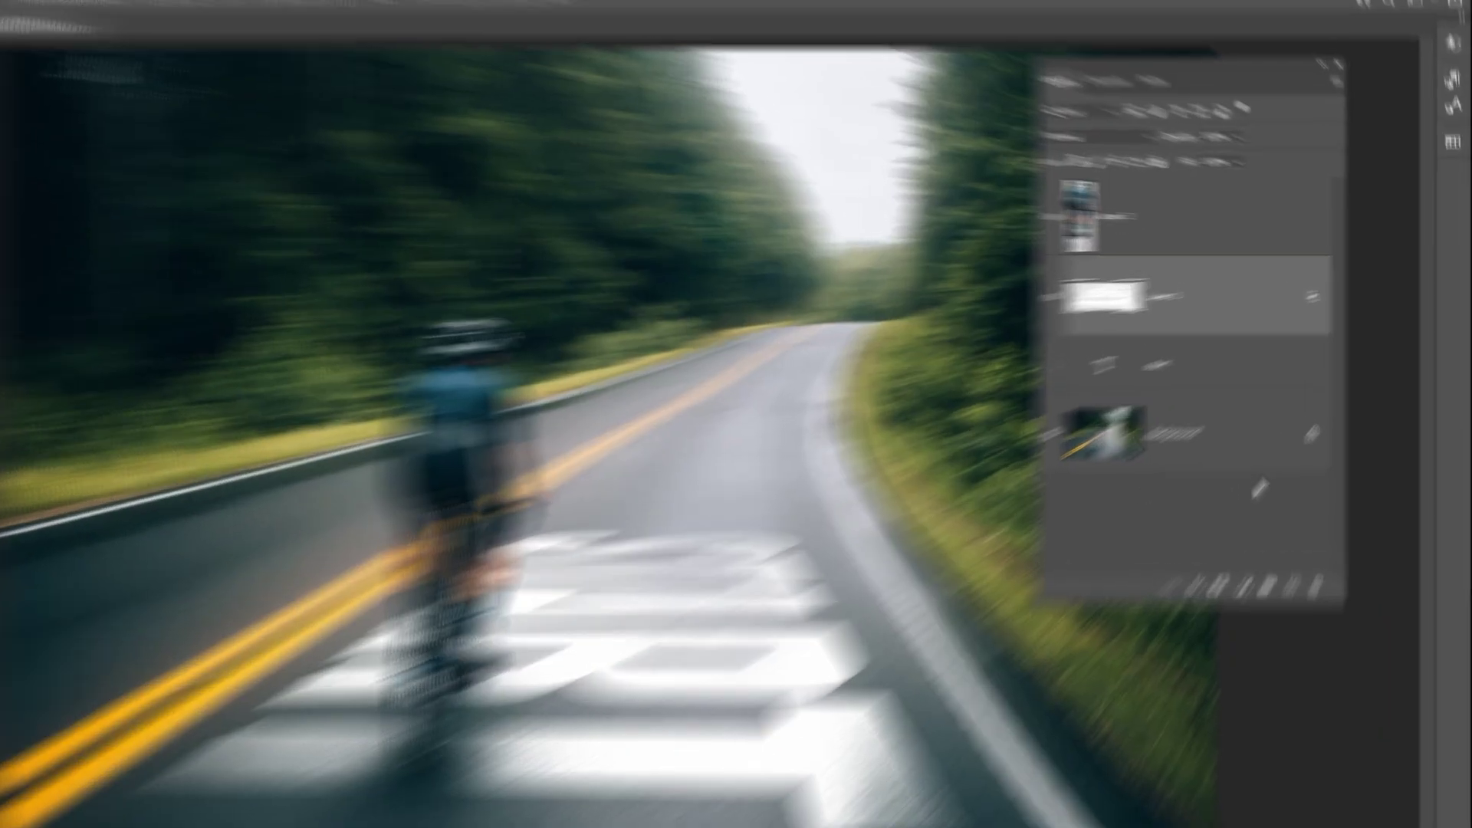
Add a Gradient Map layer over the Background using the Basics black-to-white preset.
{"action": "left_click", "coordinate": [1269, 423]}
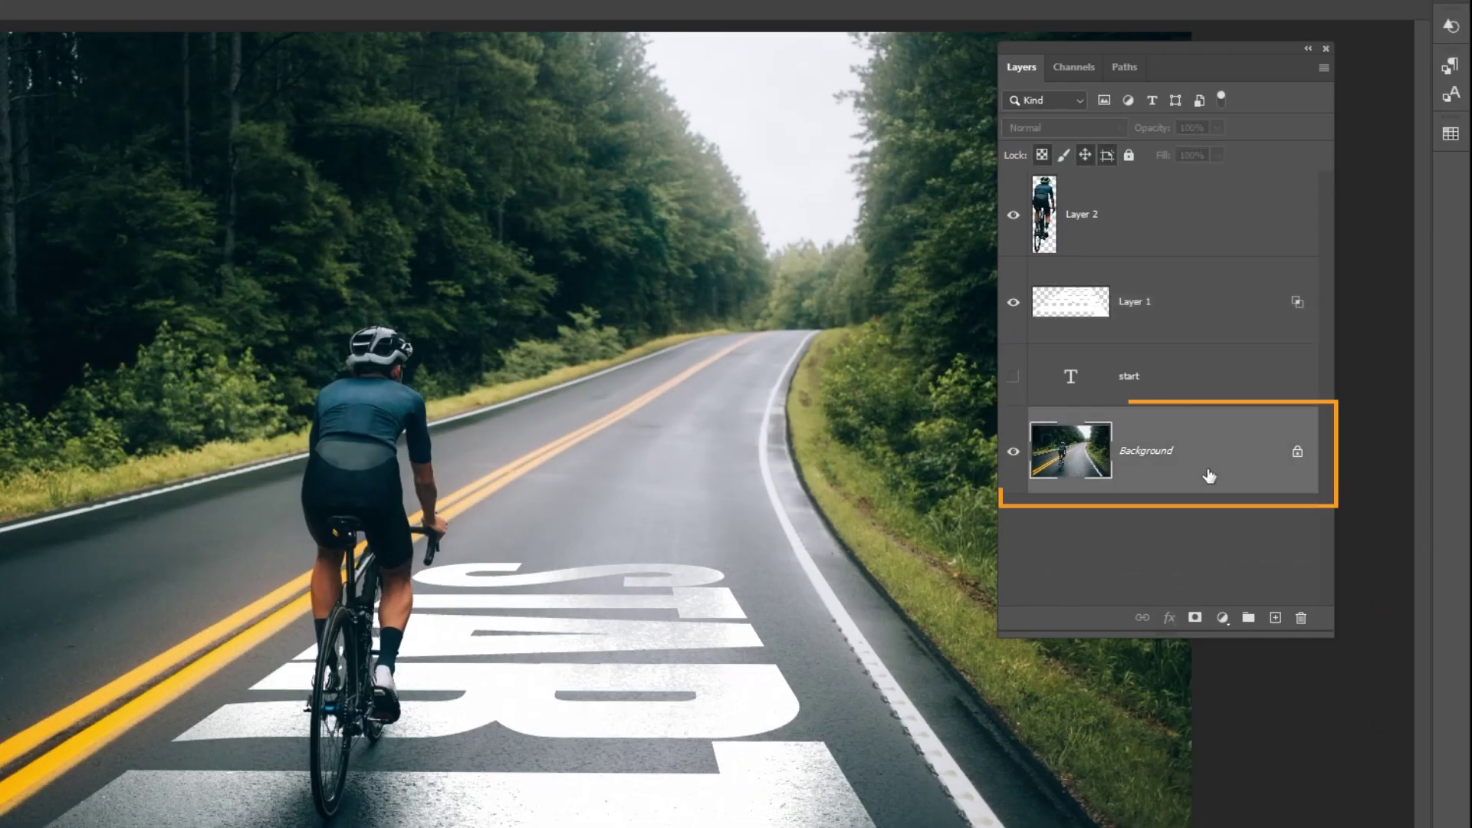
{"action": "left_click", "coordinate": [1220, 618]}
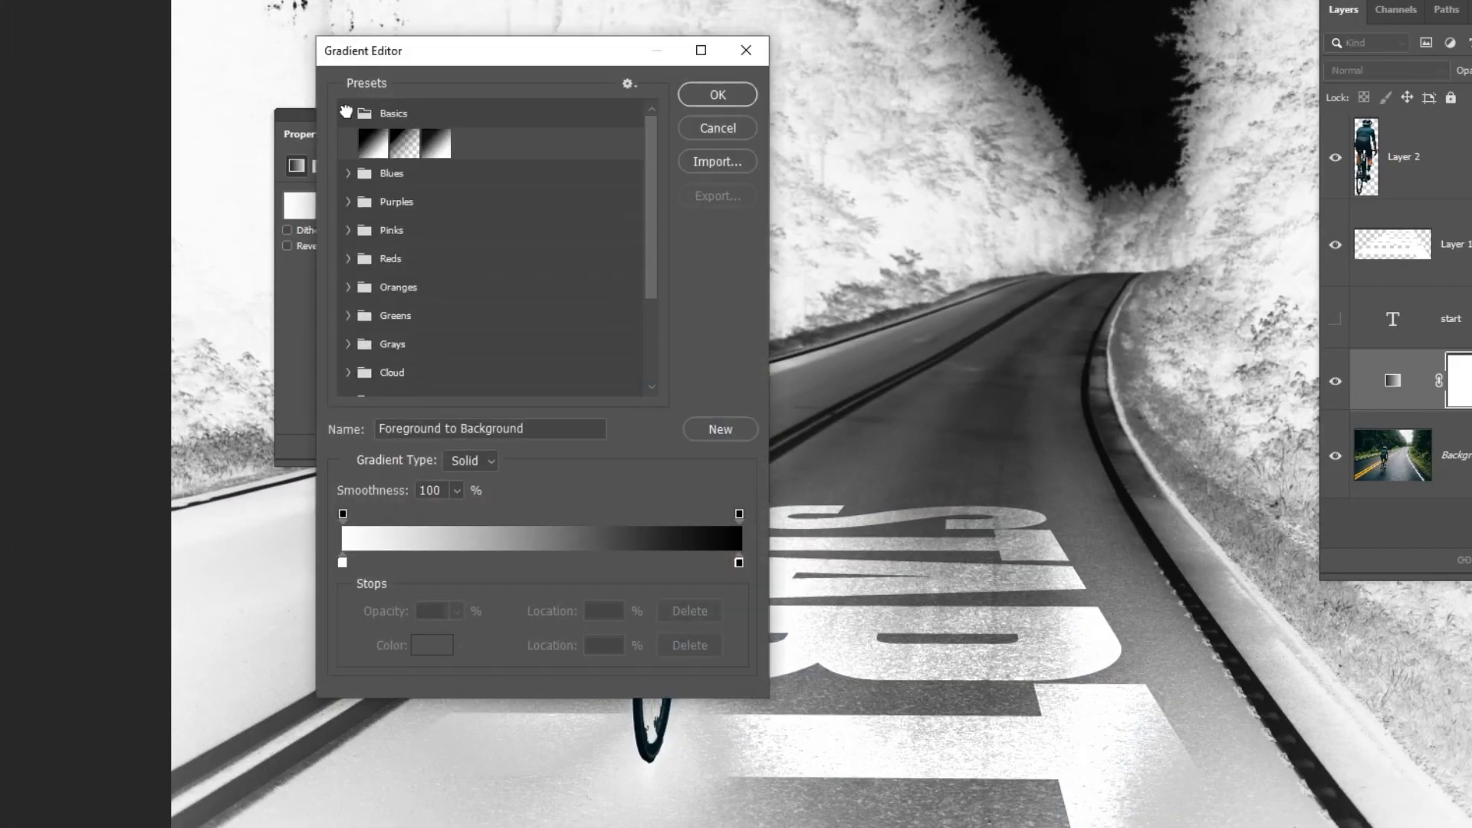
{"action": "left_click", "coordinate": [375, 146]}
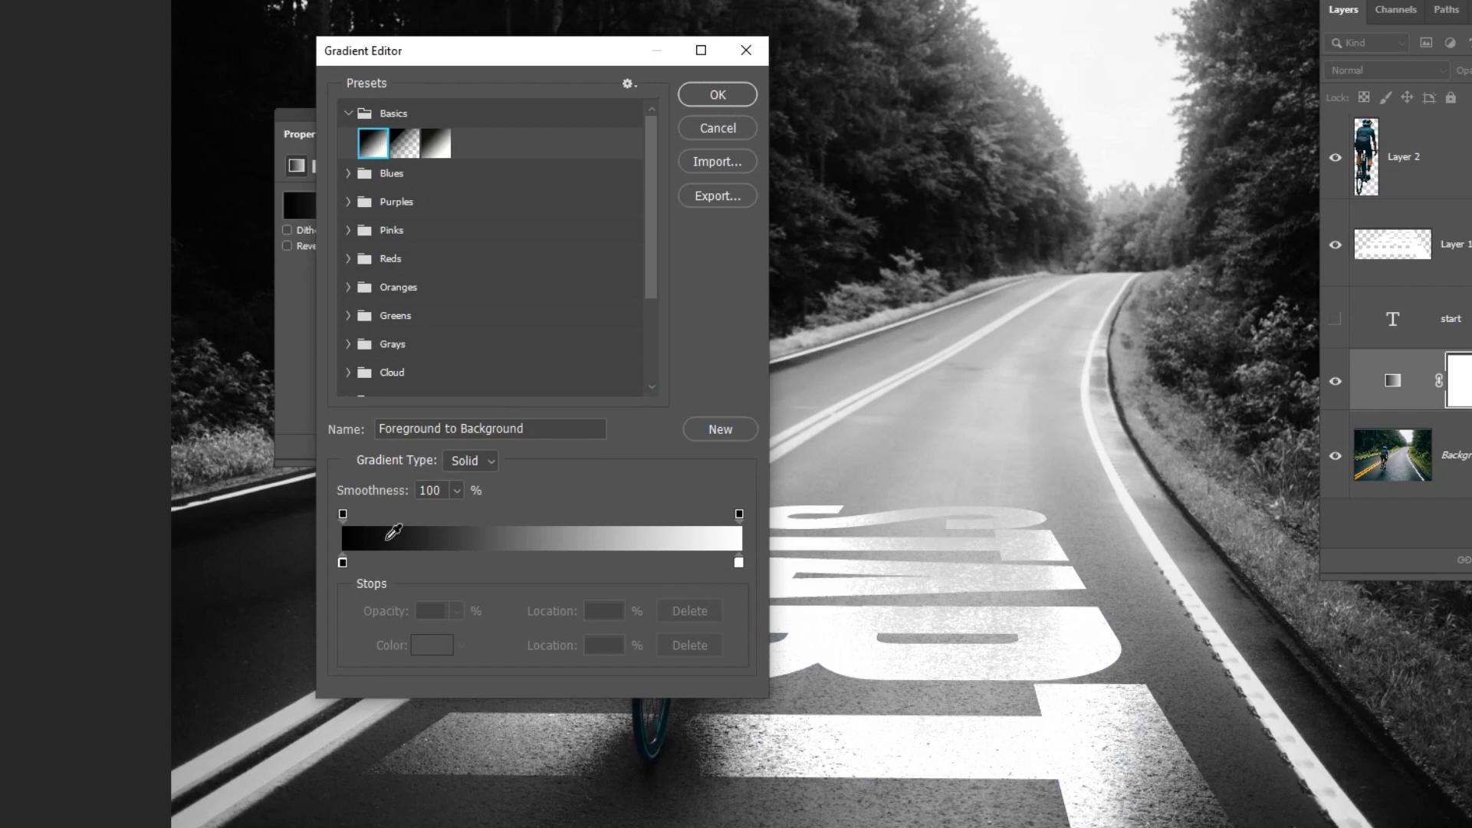
{"action": "left_click", "coordinate": [343, 563]}
{"action": "left_click", "coordinate": [427, 649]}
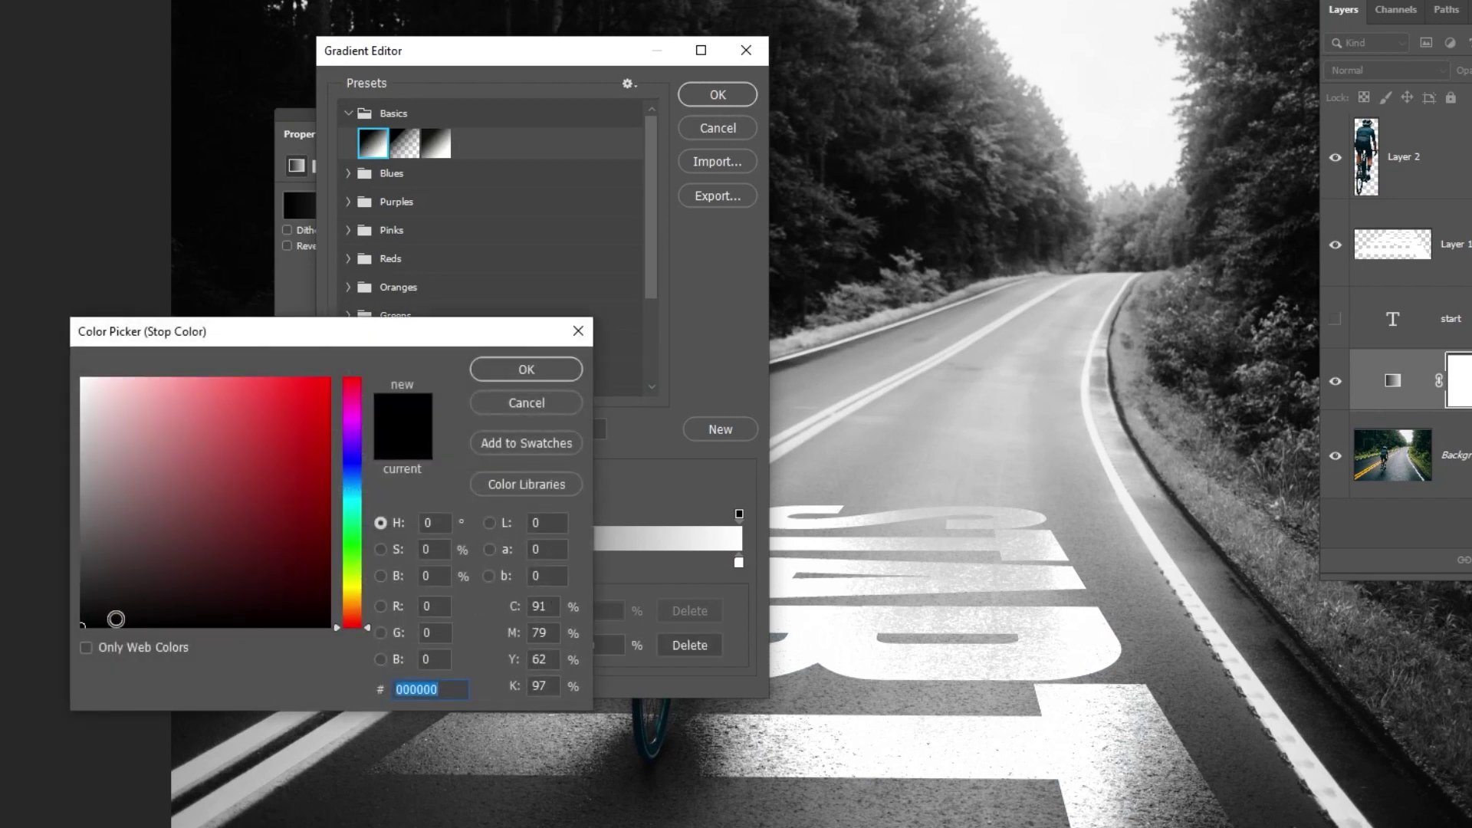
{"action": "left_click", "coordinate": [484, 371]}
{"action": "left_click", "coordinate": [717, 100]}
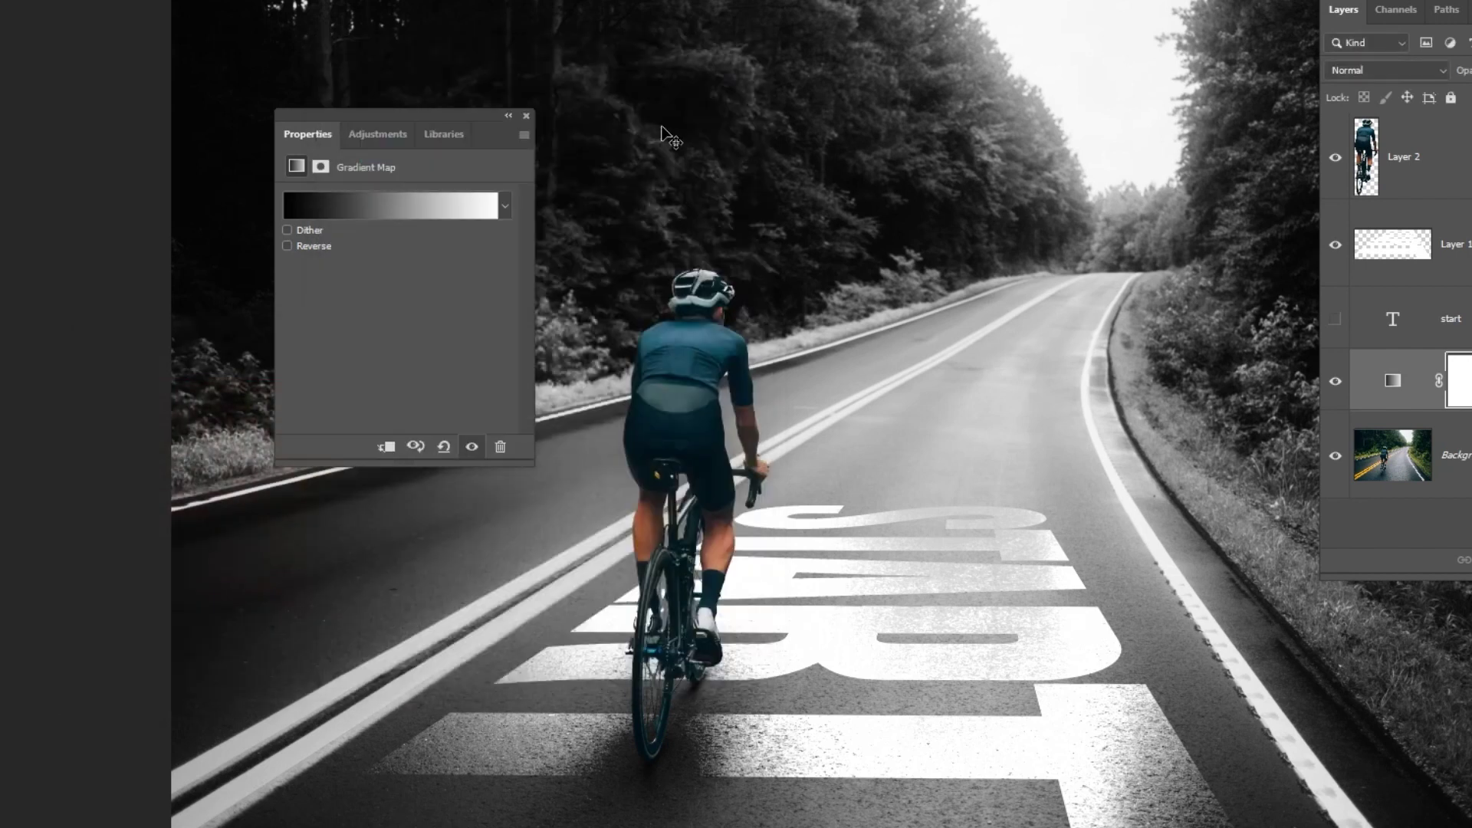
{"action": "left_click", "coordinate": [526, 115]}
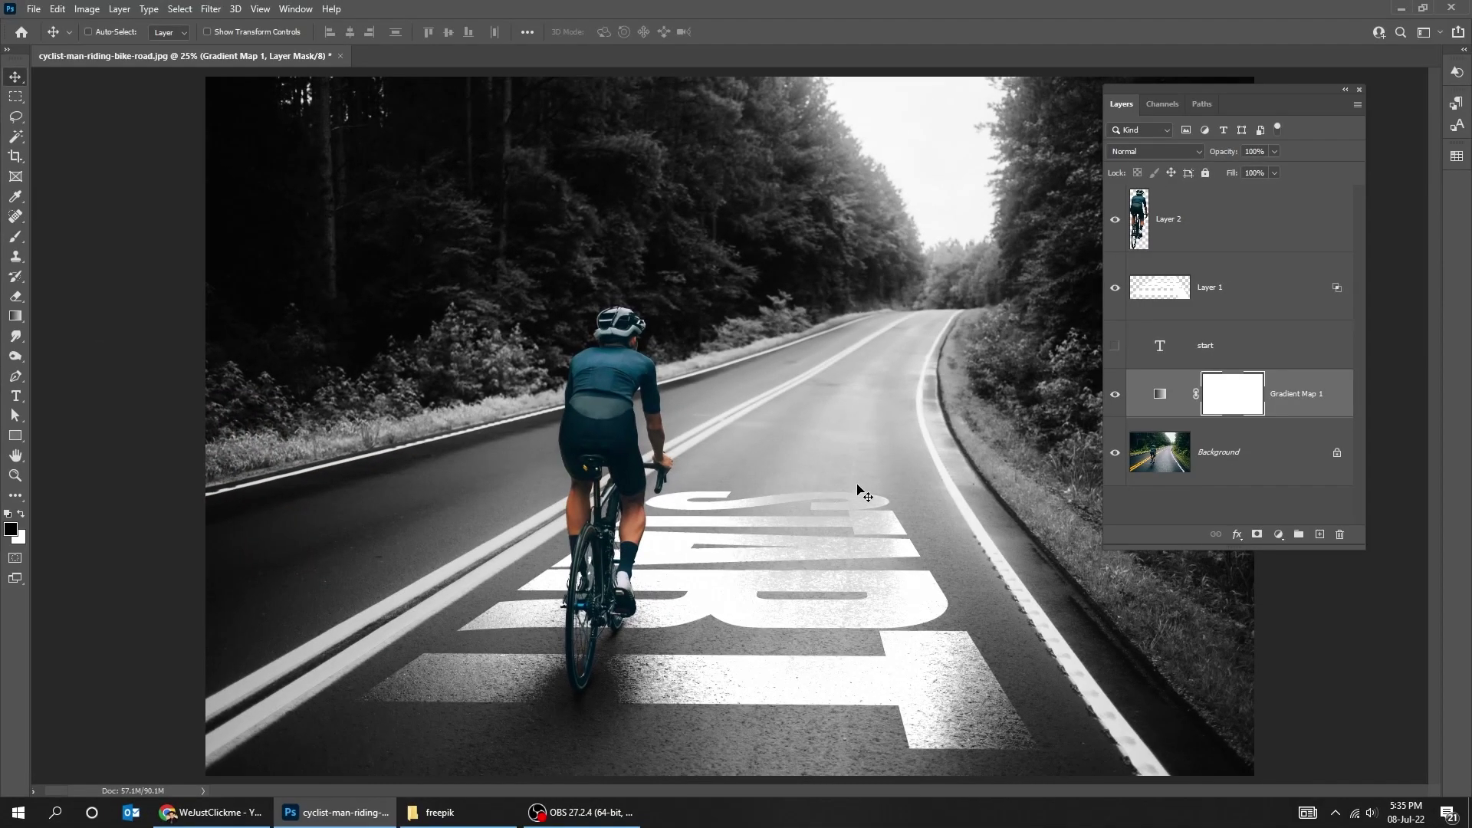
Add a Brightness/Contrast layer above Layer 2 with Brightness 31 and Contrast 9.
{"action": "left_click", "coordinate": [1442, 165]}
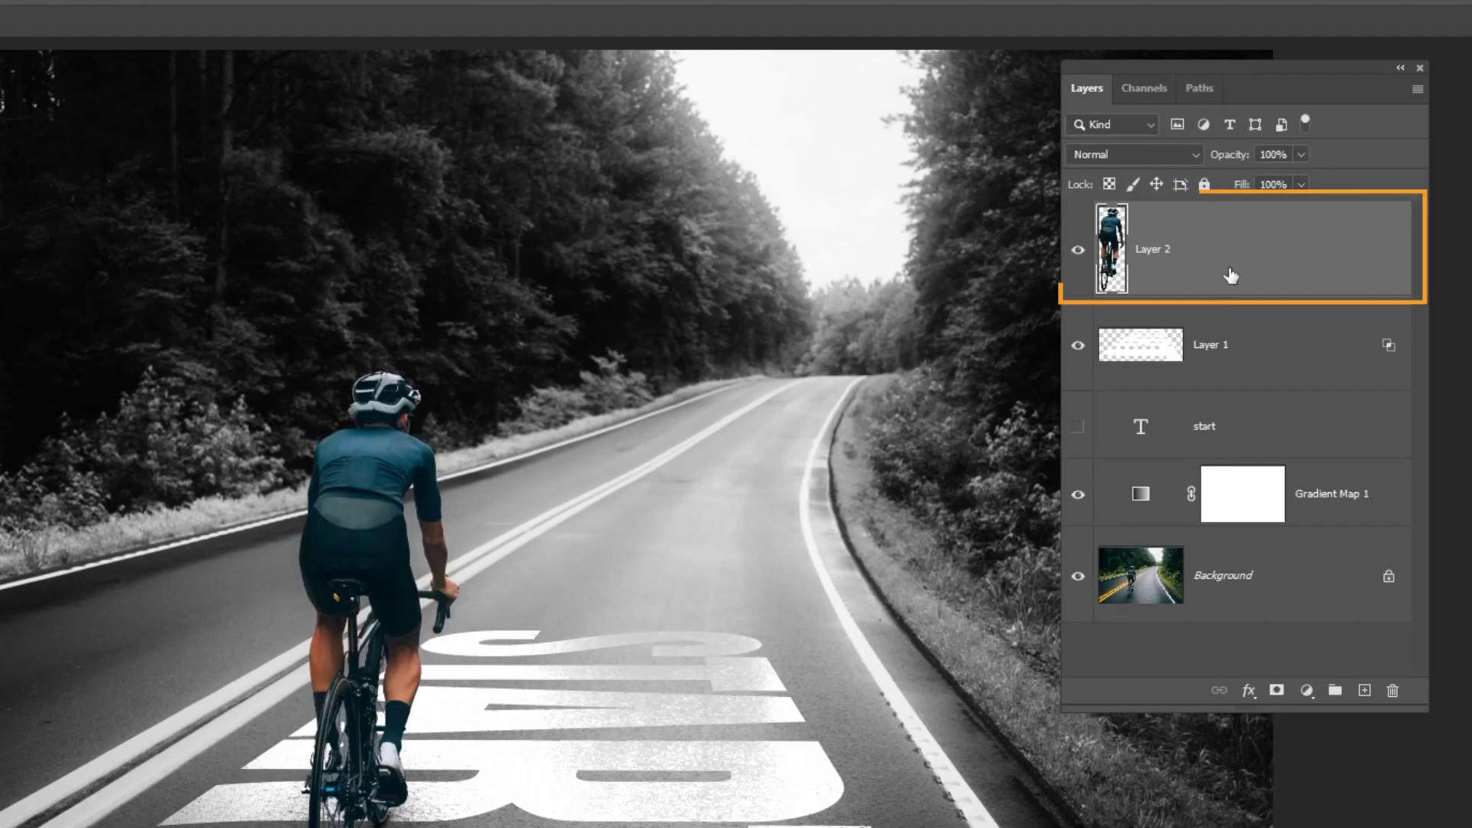
{"action": "left_click", "coordinate": [1308, 692]}
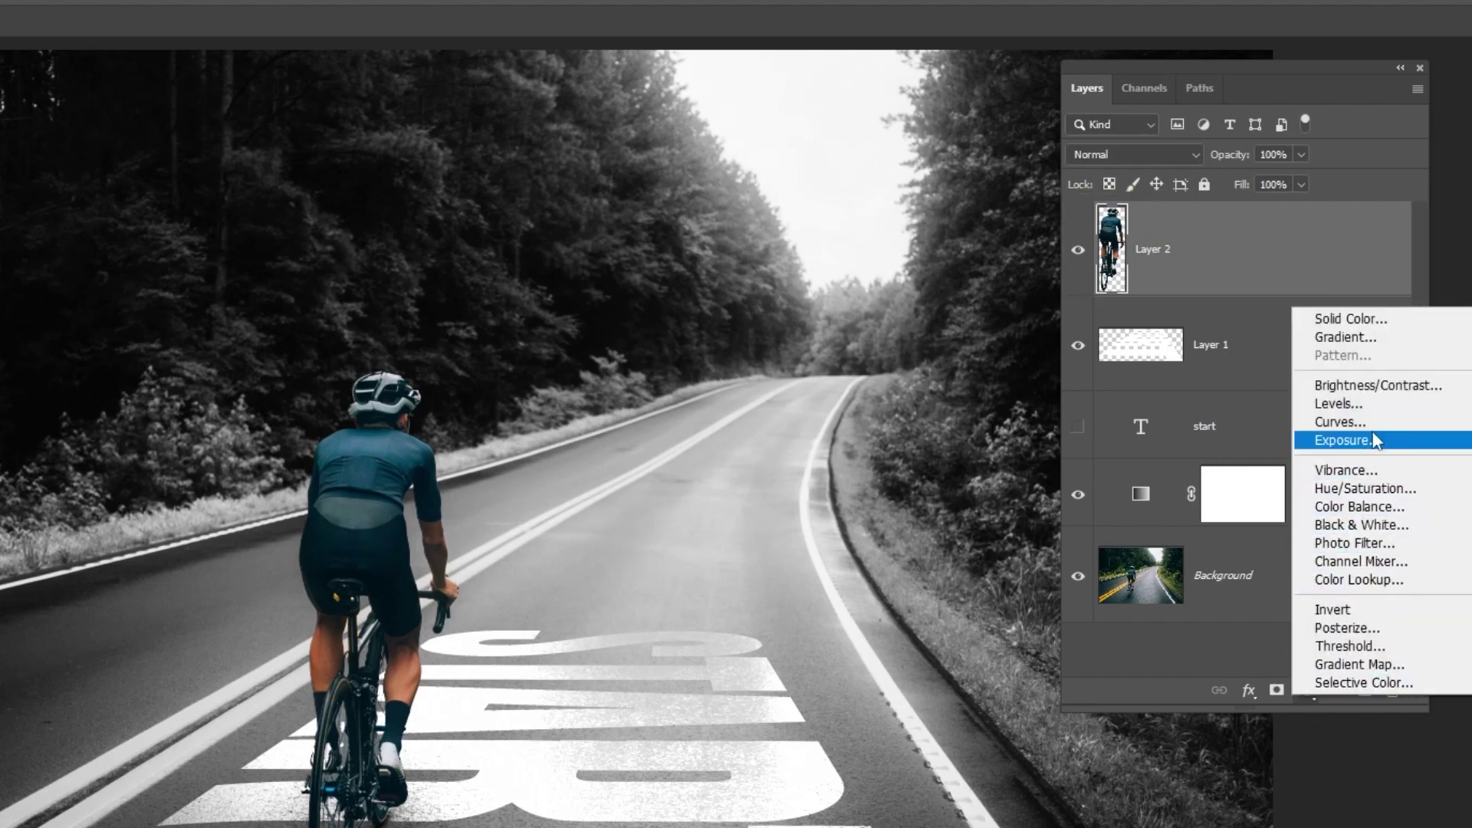
{"action": "left_click", "coordinate": [1378, 385]}
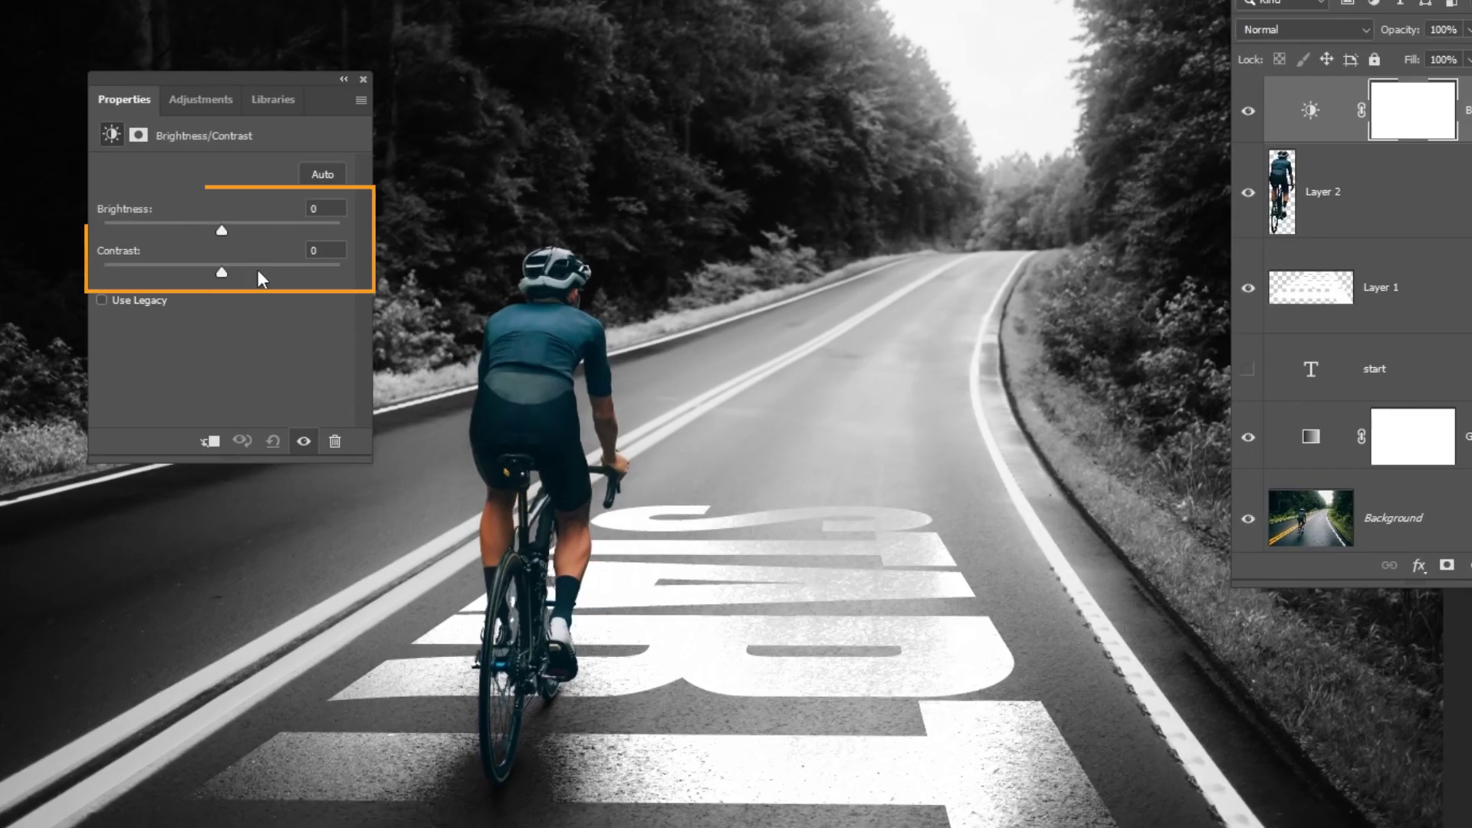
{"action": "mouse_move", "coordinate": [225, 229]}
{"action": "left_mouse_down"}
{"action": "mouse_move", "coordinate": [228, 246]}
{"action": "mouse_move", "coordinate": [247, 230]}
{"action": "left_mouse_up"}
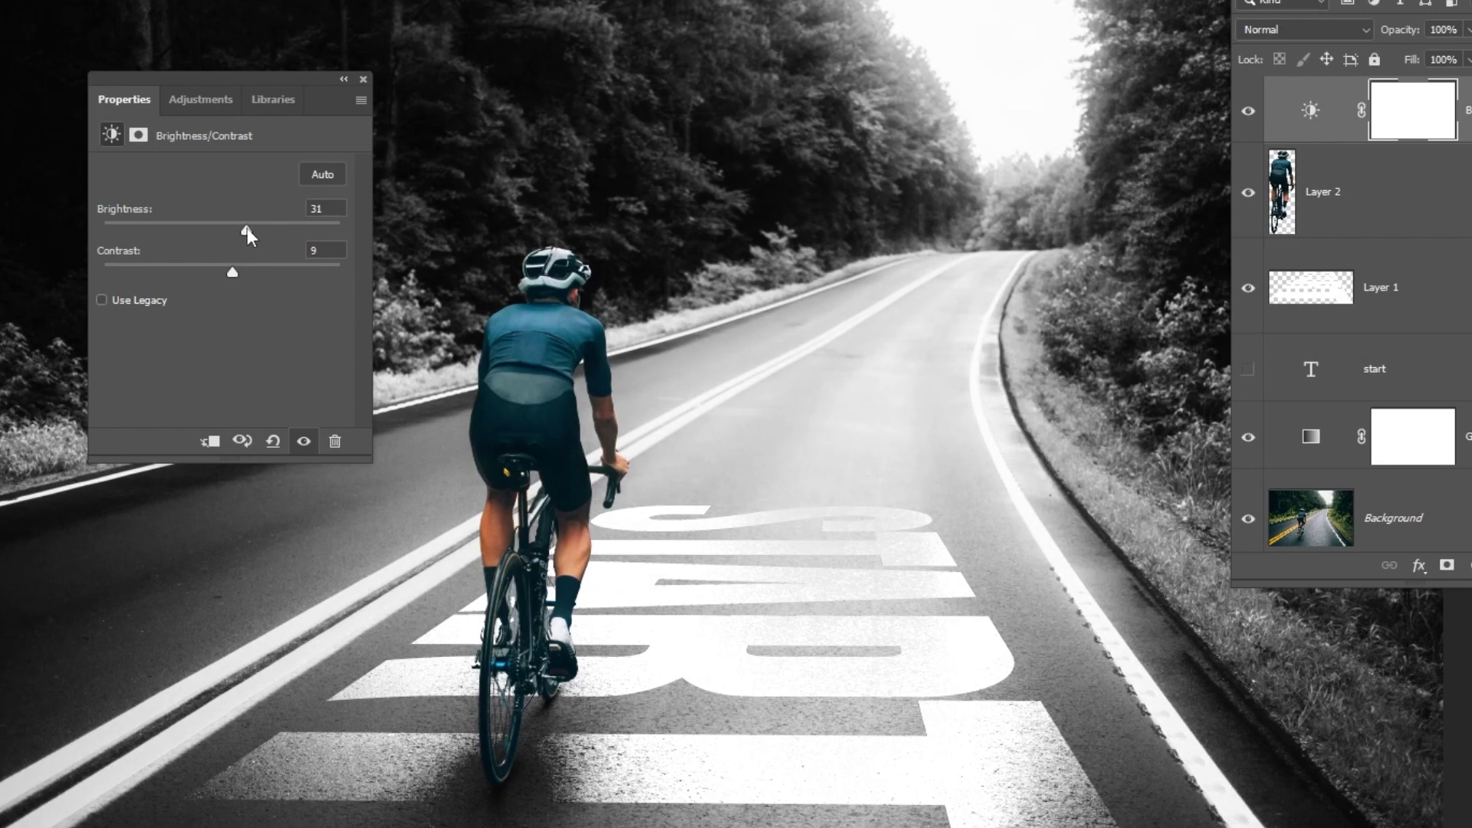
{"action": "left_click", "coordinate": [364, 80]}
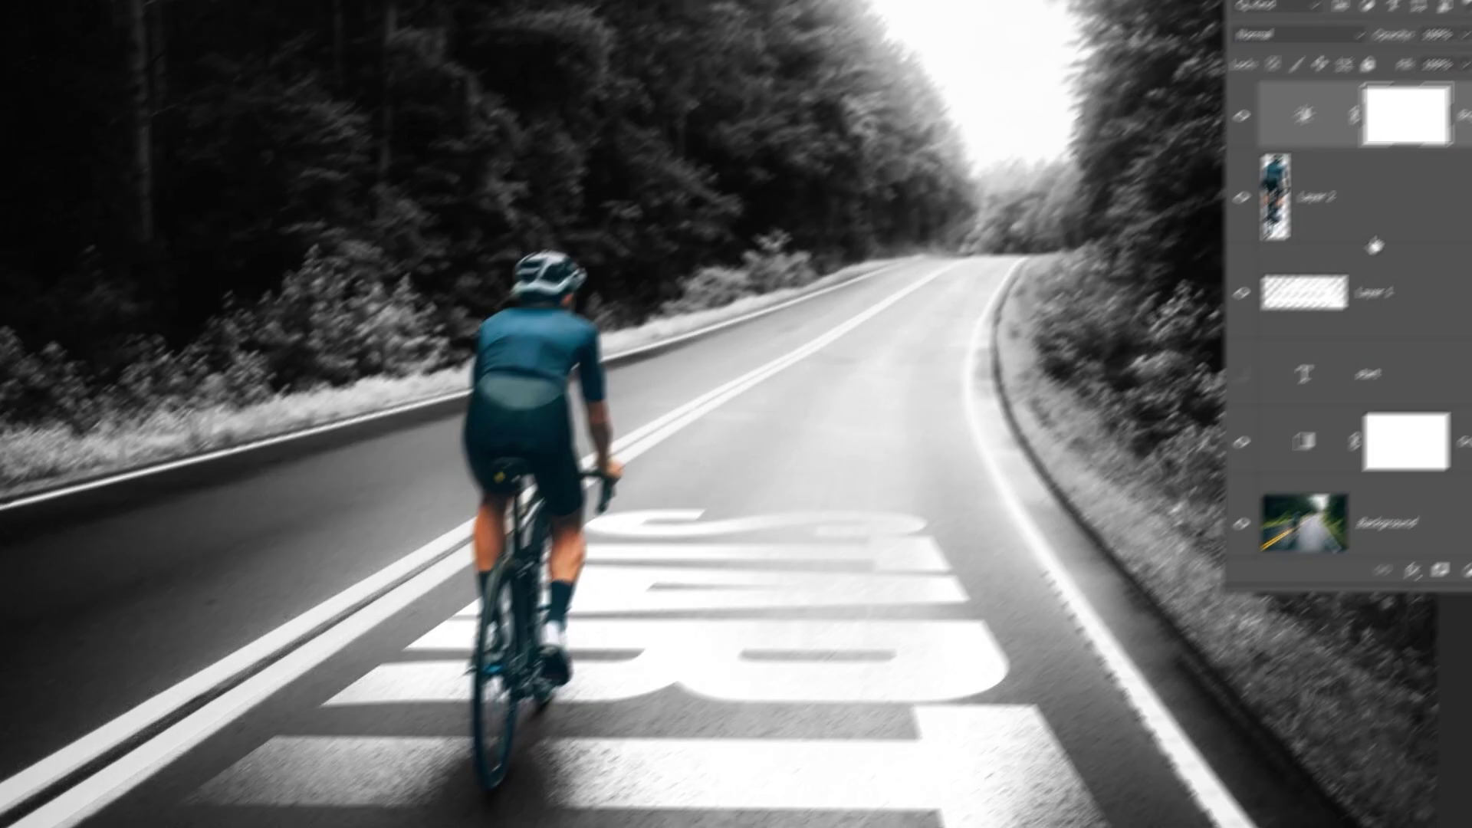
Add a top Levels layer with black input 7 and midtones lifted to about 1.15.
{"action": "left_click", "coordinate": [1309, 691]}
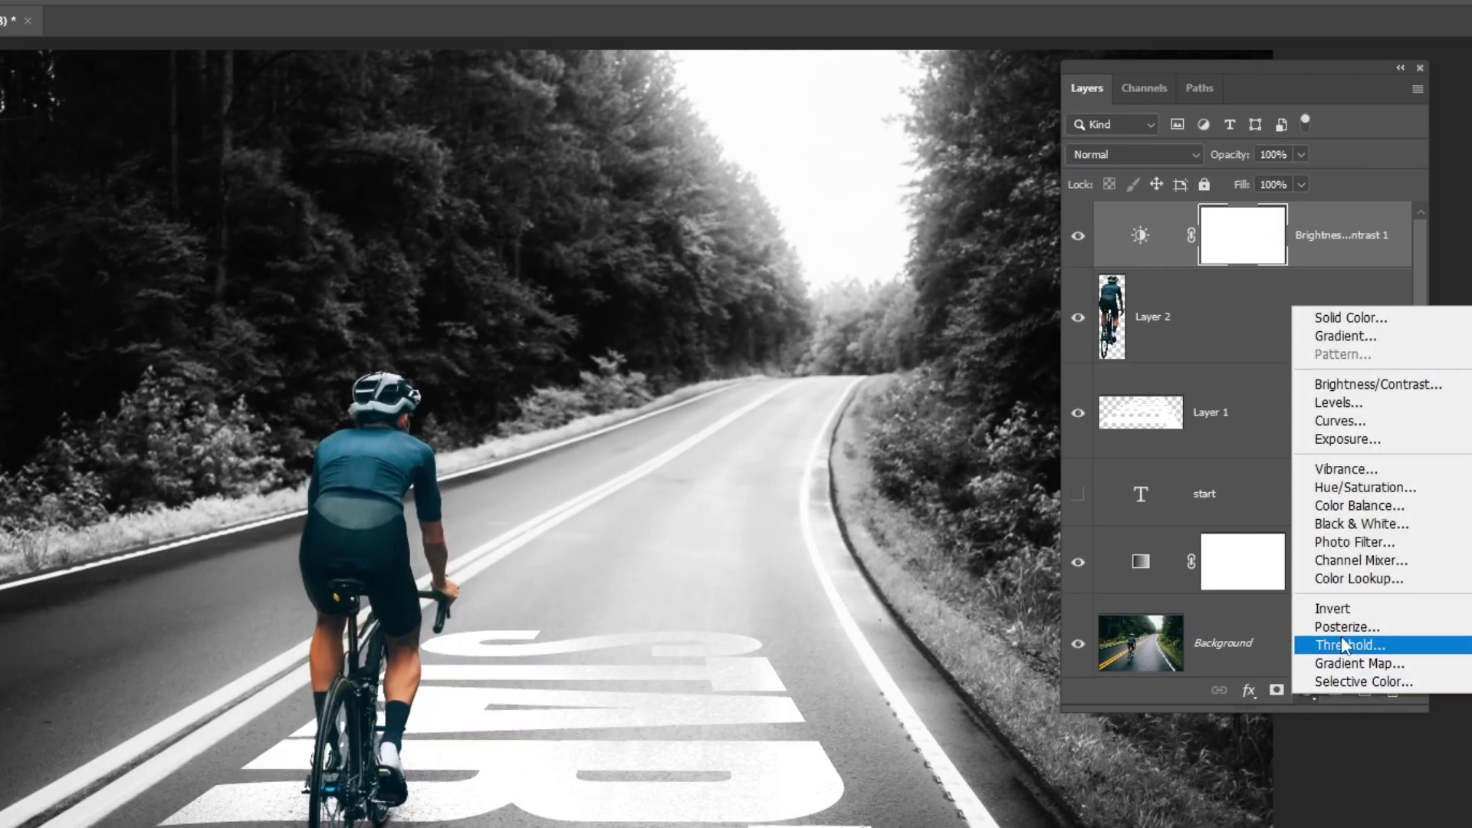
{"action": "left_click", "coordinate": [1378, 403]}
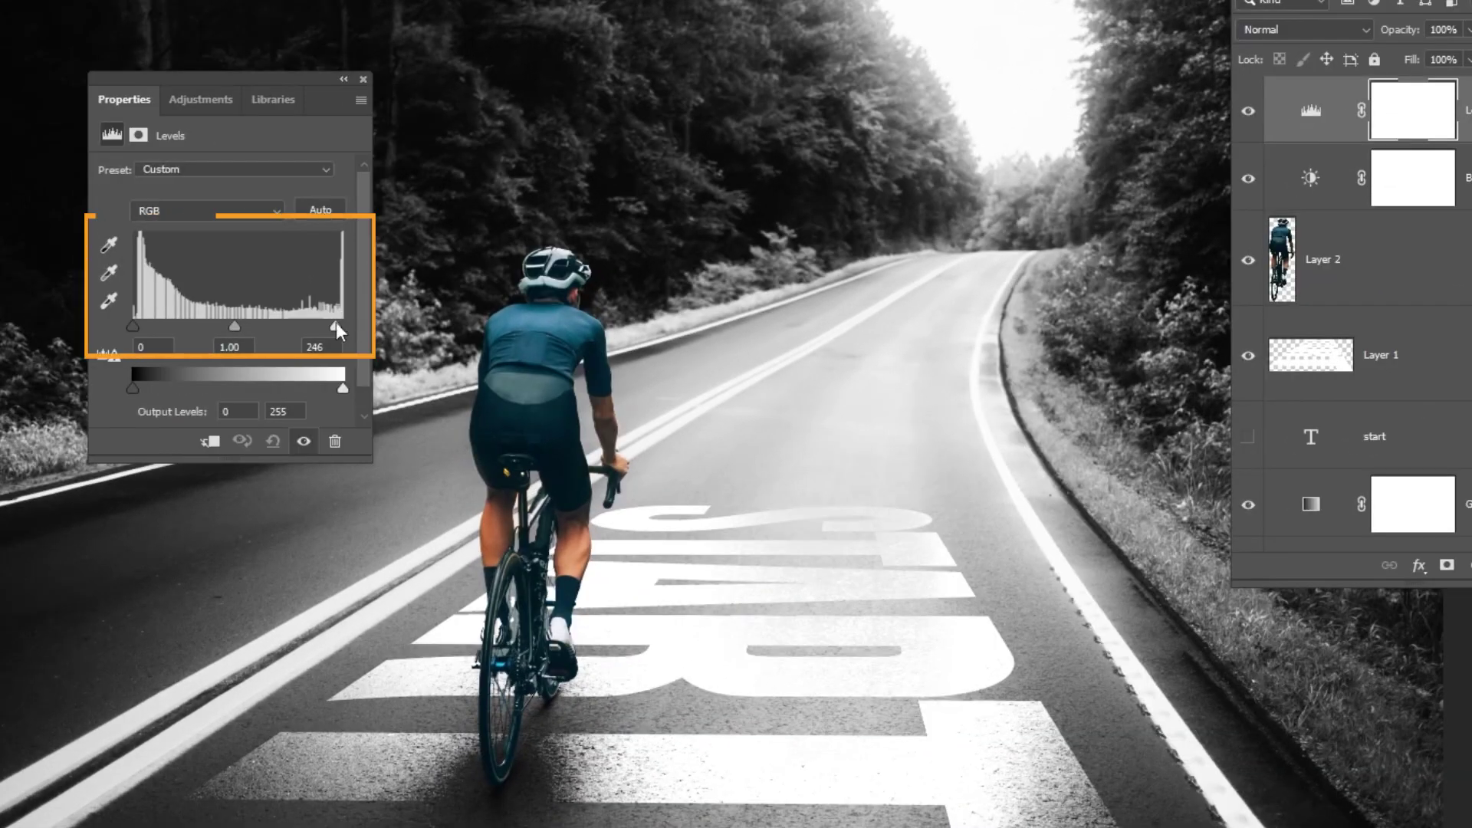
{"action": "mouse_move", "coordinate": [336, 322]}
{"action": "left_mouse_down"}
{"action": "mouse_move", "coordinate": [323, 322]}
{"action": "mouse_move", "coordinate": [342, 326]}
{"action": "left_mouse_up"}
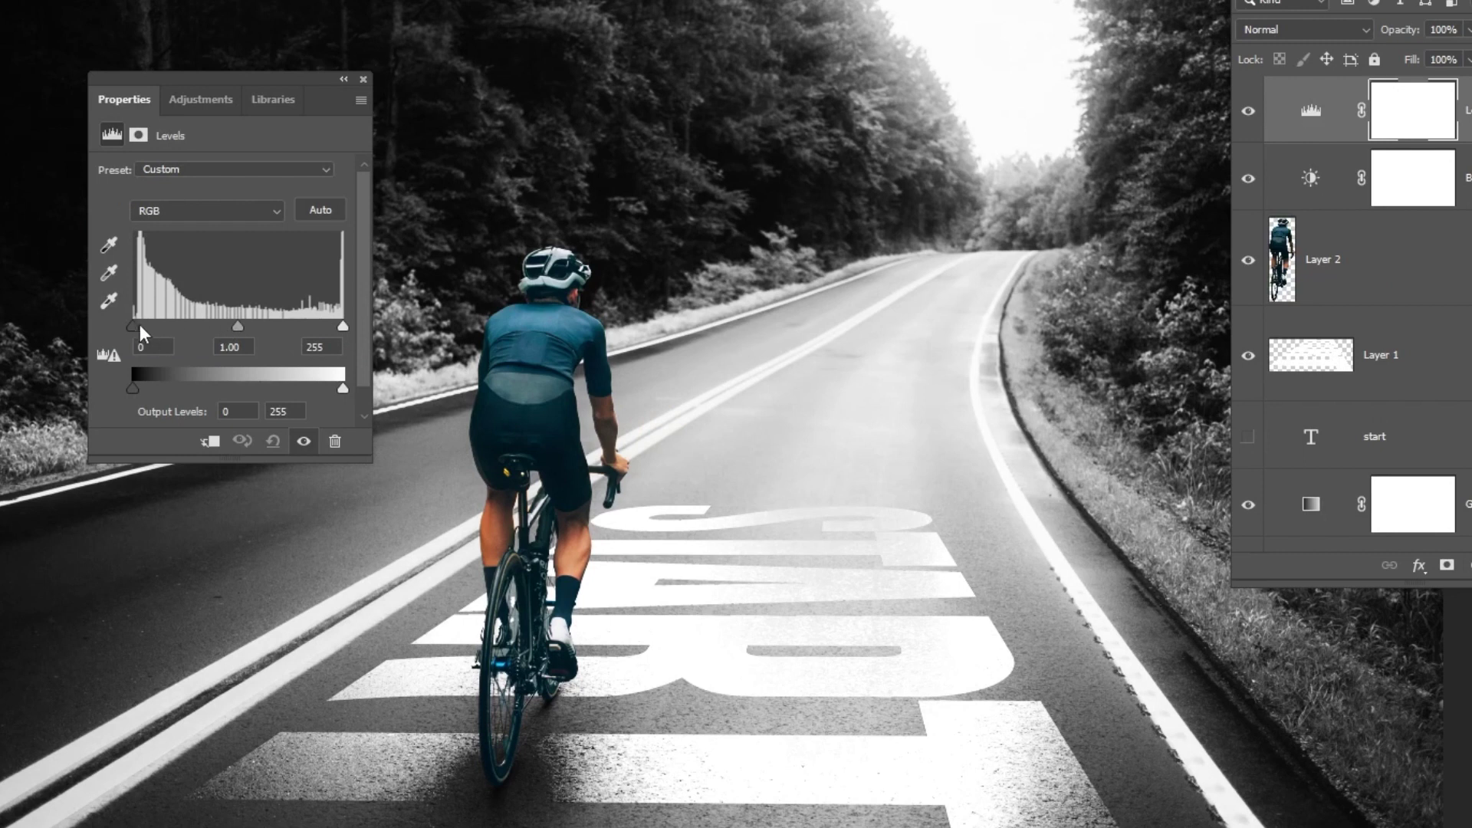
{"action": "left_click_drag", "start_coordinate": [135, 324], "coordinate": [138, 323]}
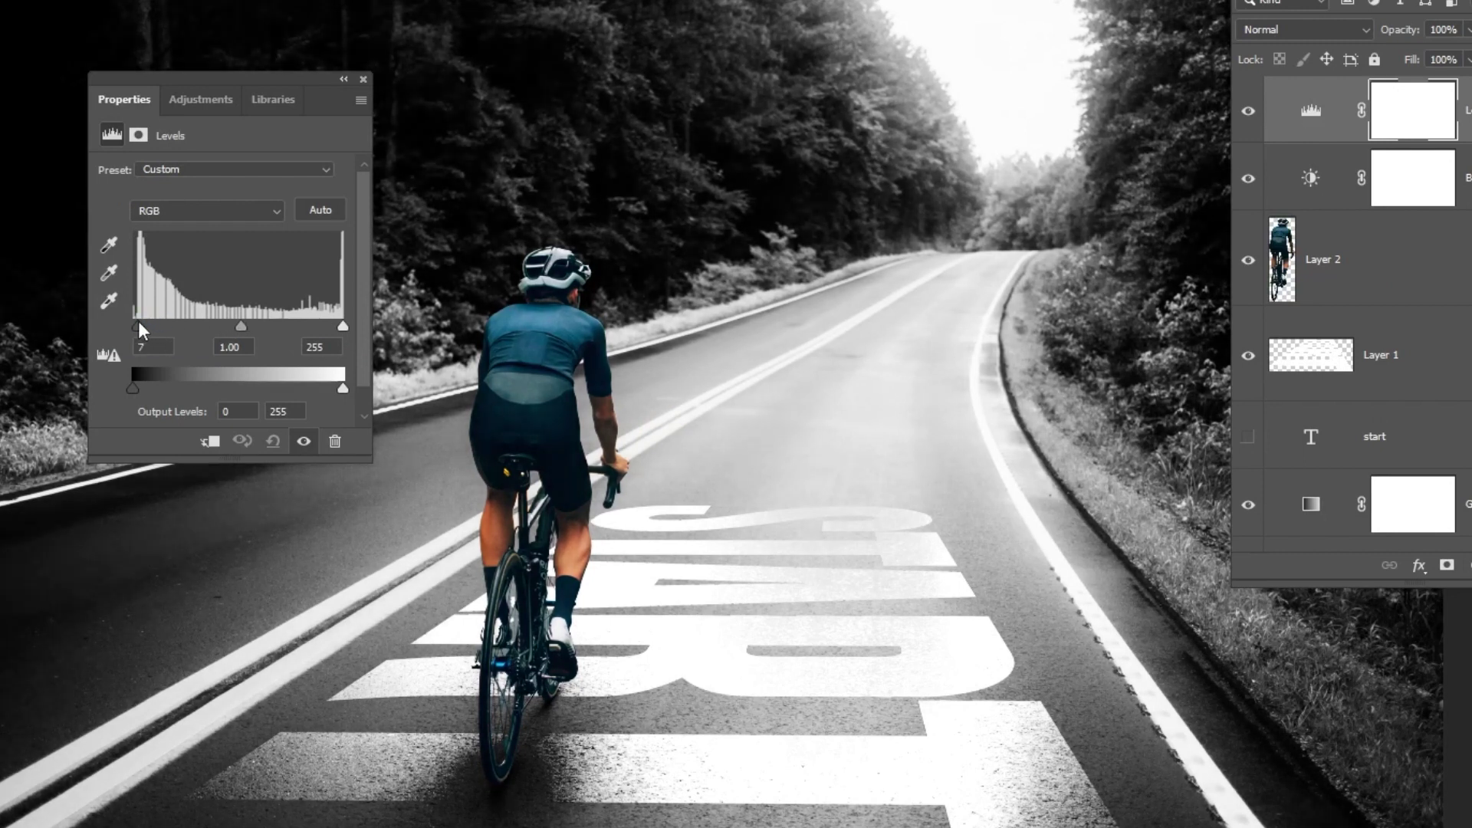
{"action": "mouse_move", "coordinate": [237, 324]}
{"action": "left_mouse_down"}
{"action": "mouse_move", "coordinate": [205, 329]}
{"action": "mouse_move", "coordinate": [223, 329]}
{"action": "left_mouse_up"}
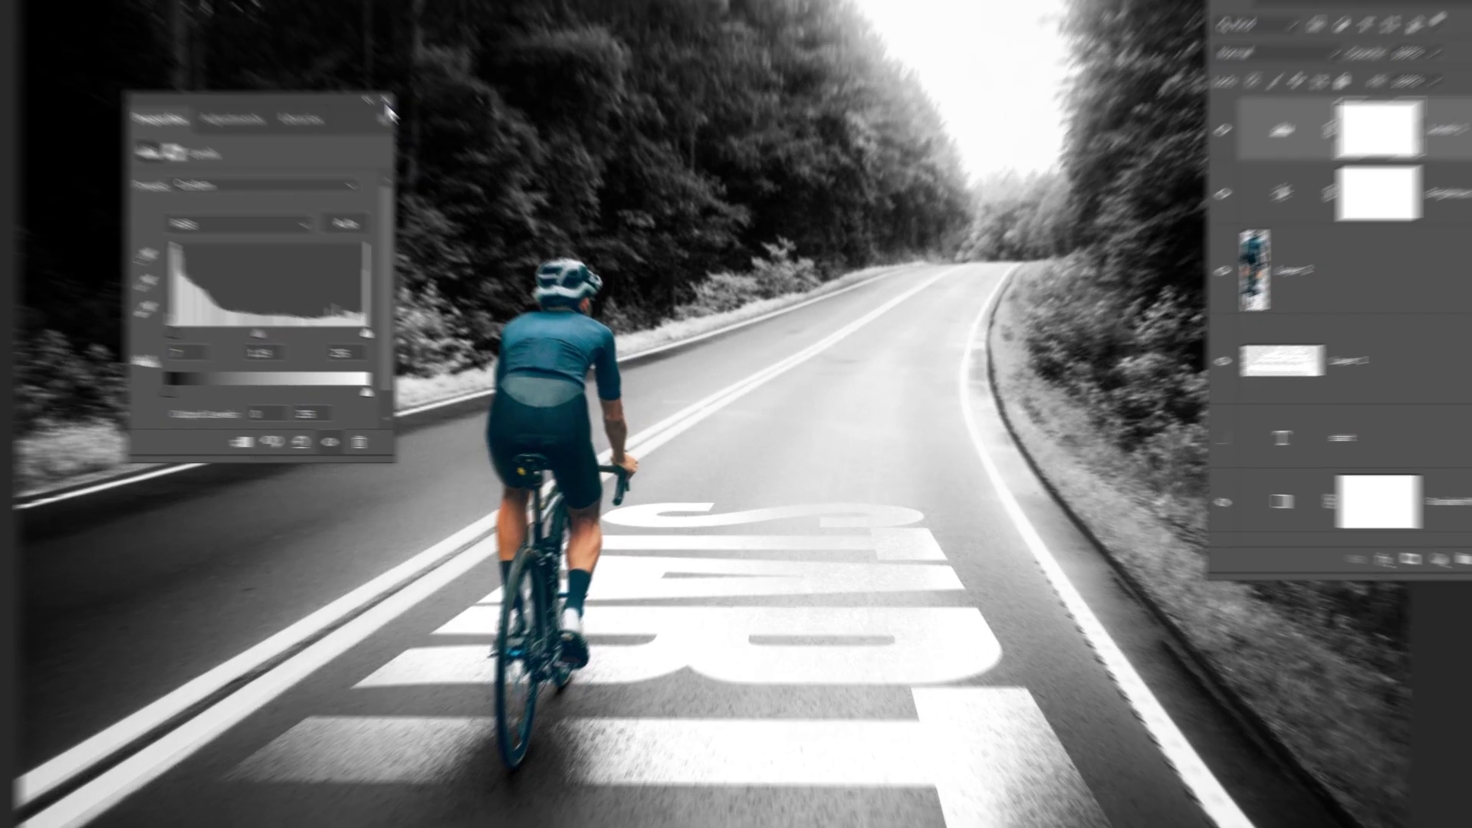
{"action": "left_click", "coordinate": [364, 79]}
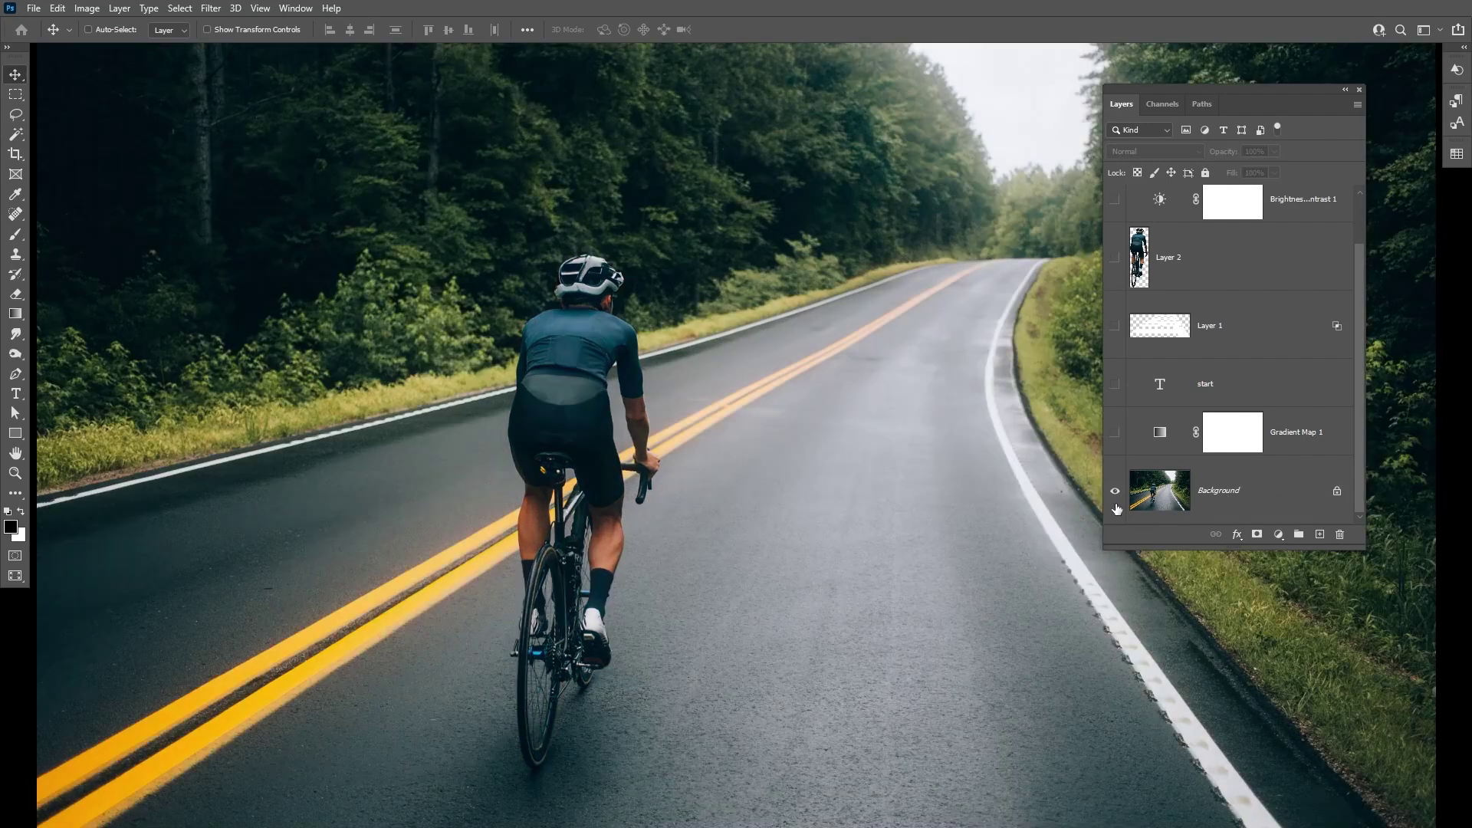
{"action": "left_click", "coordinate": [1115, 498], "text": "alt"}
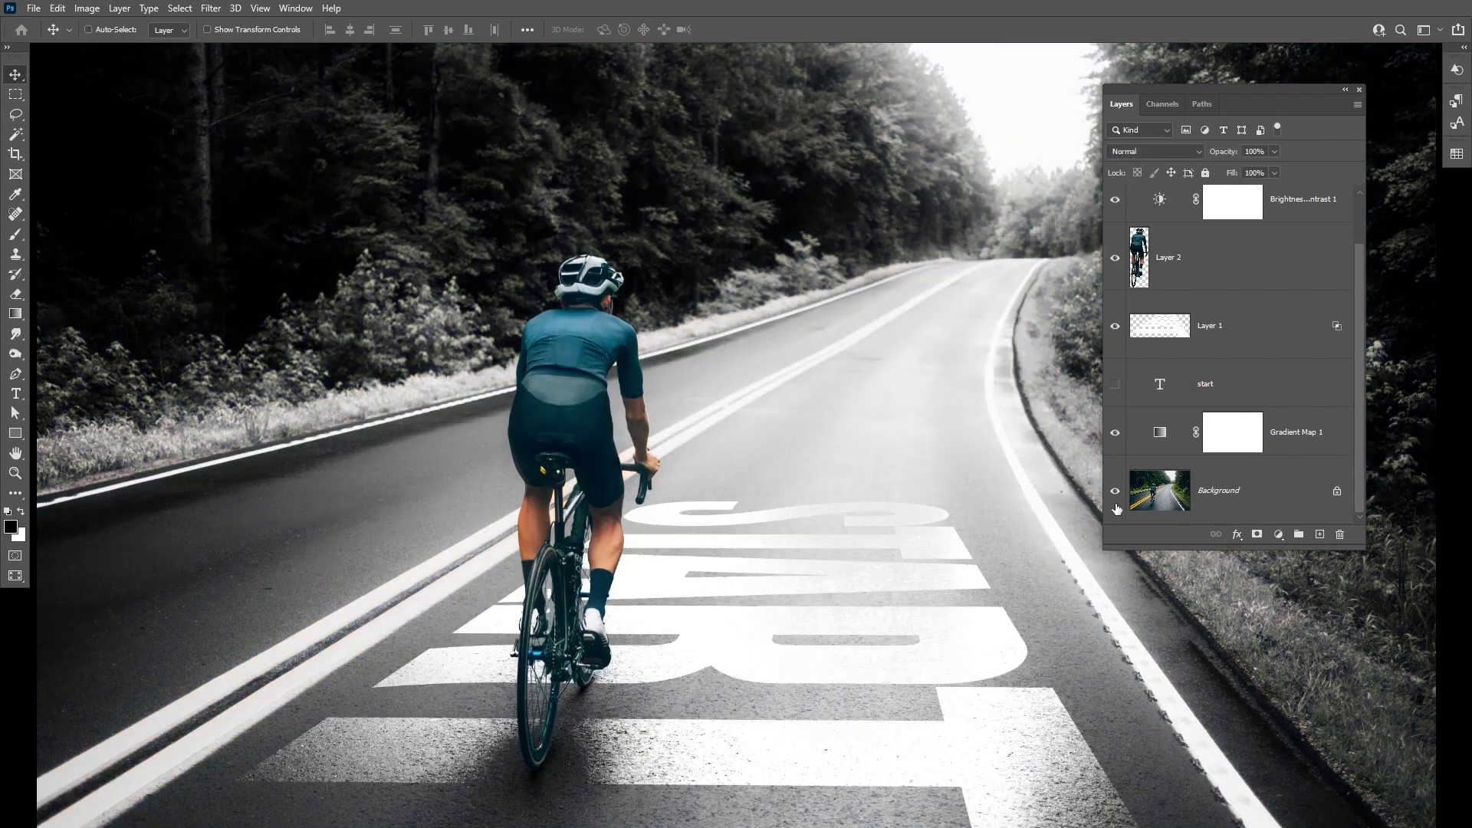